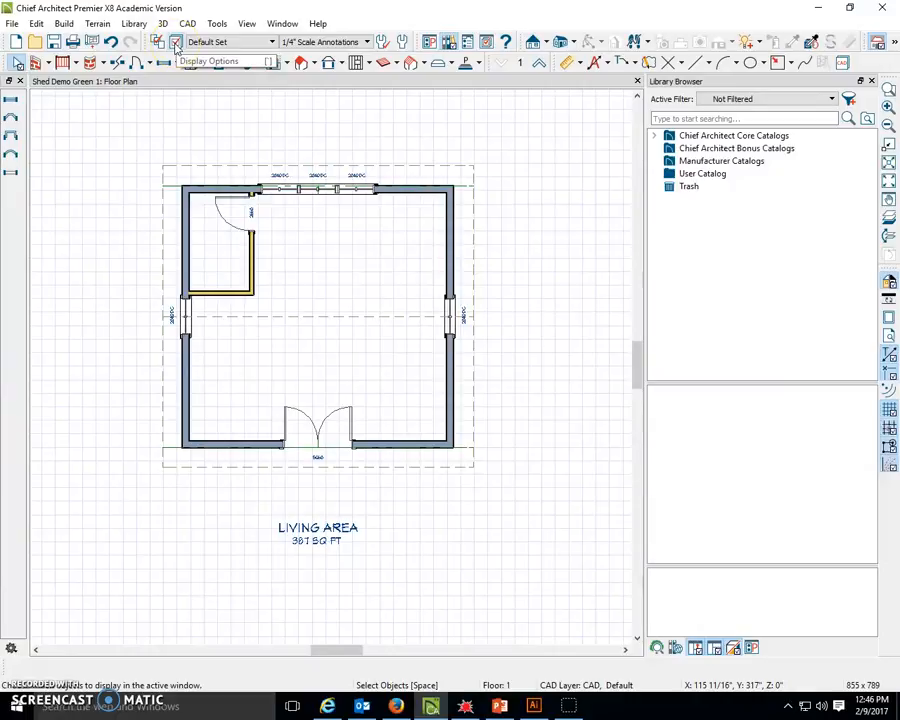
Step: Turn off the display of the Roof Planes and Roofs, Baselines layers in the Default Set layer set
click(176, 47)
scroll(338, 296, up, 2)
scroll(338, 296, up, 15)
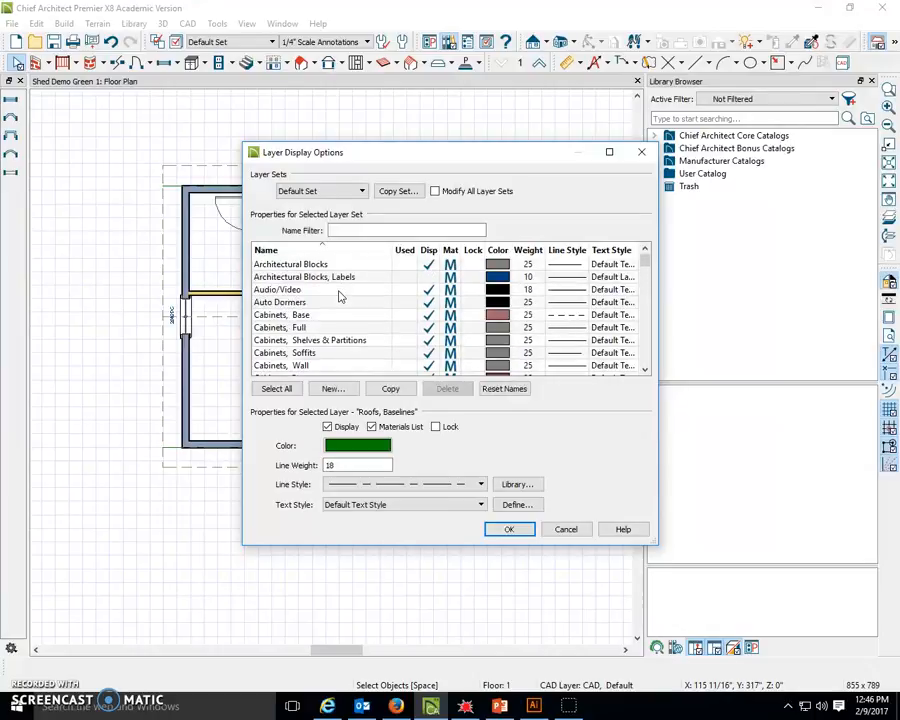
scroll(338, 296, down, 3)
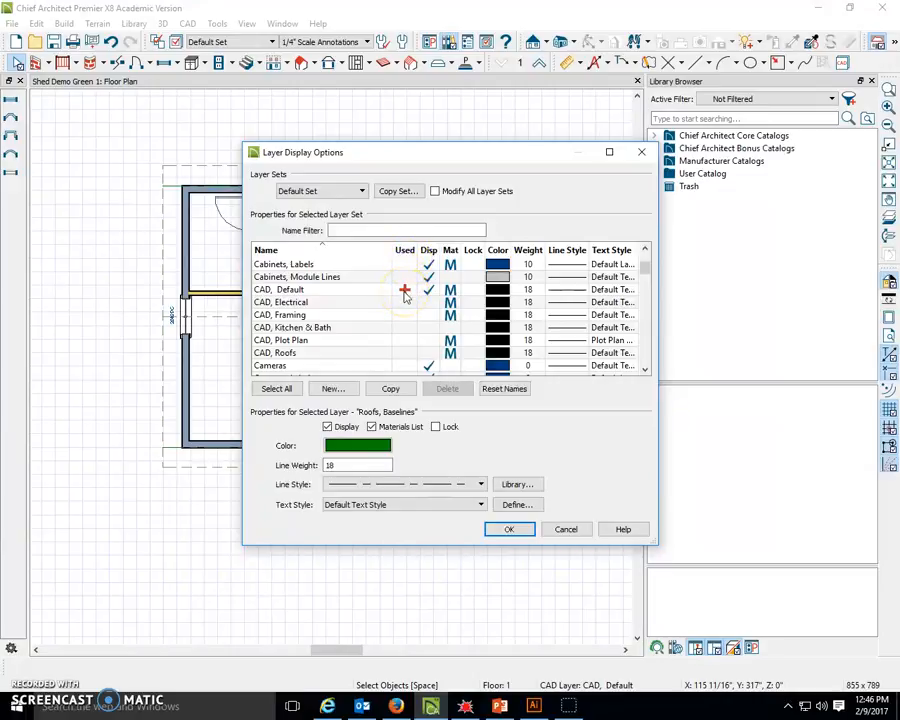
click(428, 291)
scroll(428, 293, down, 12)
scroll(428, 295, down, 8)
scroll(428, 293, down, 5)
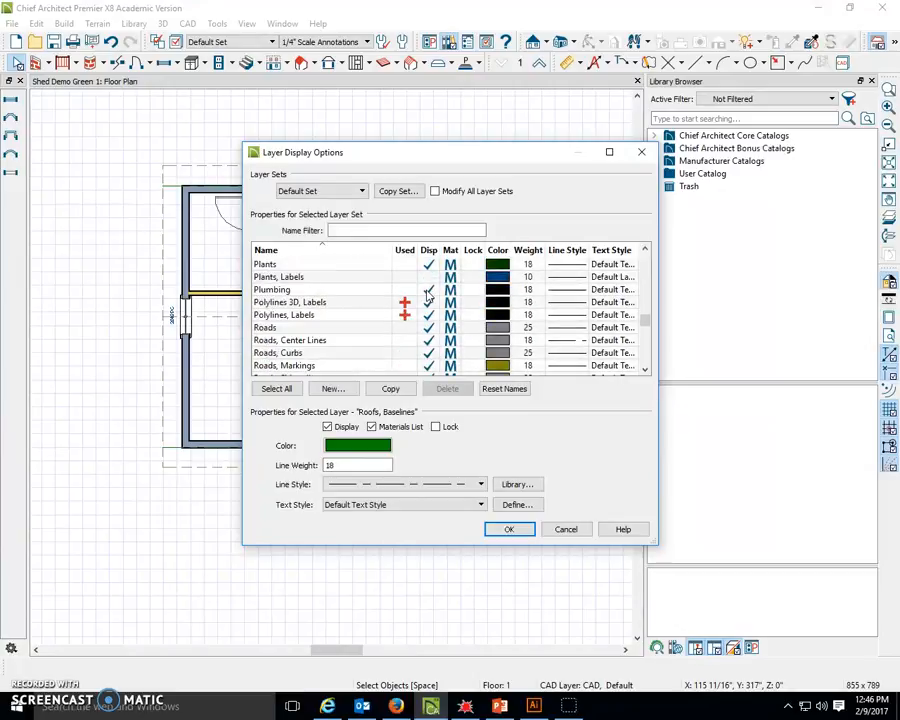
scroll(428, 293, down, 2)
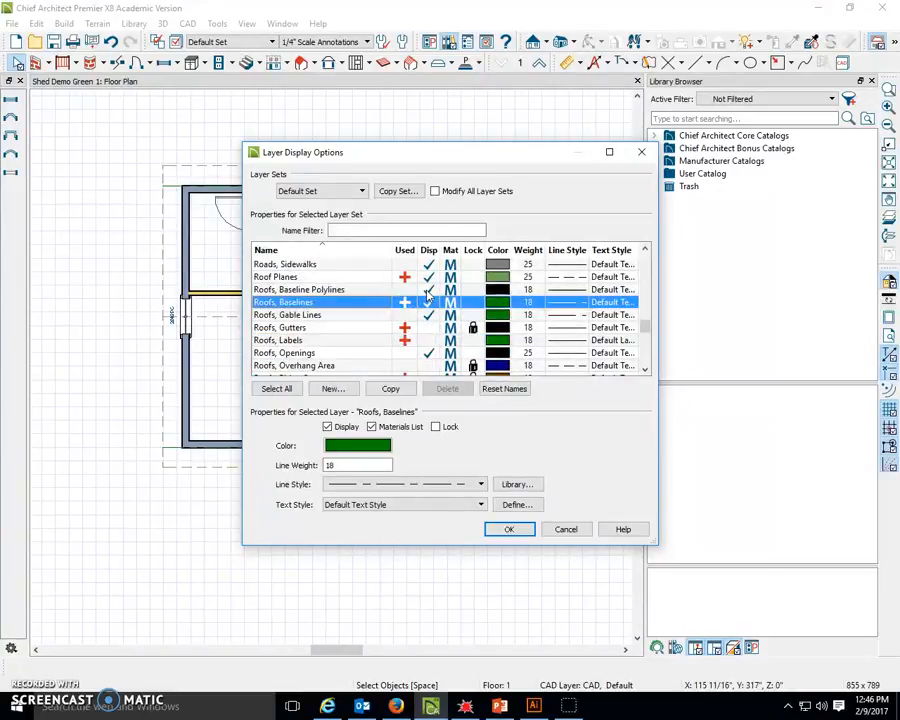
scroll(428, 293, up, 1)
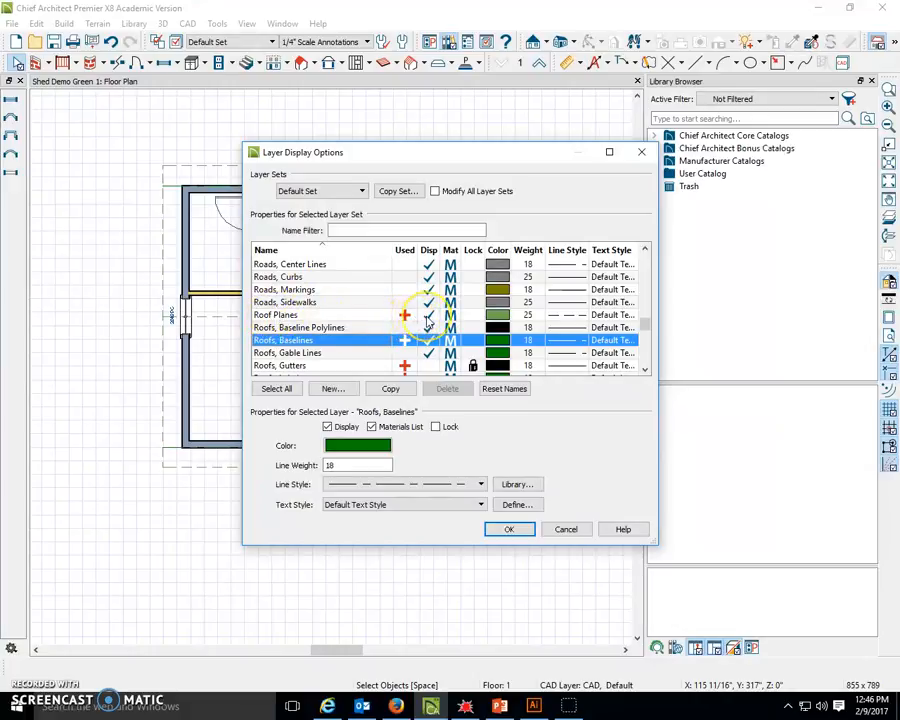
click(428, 316)
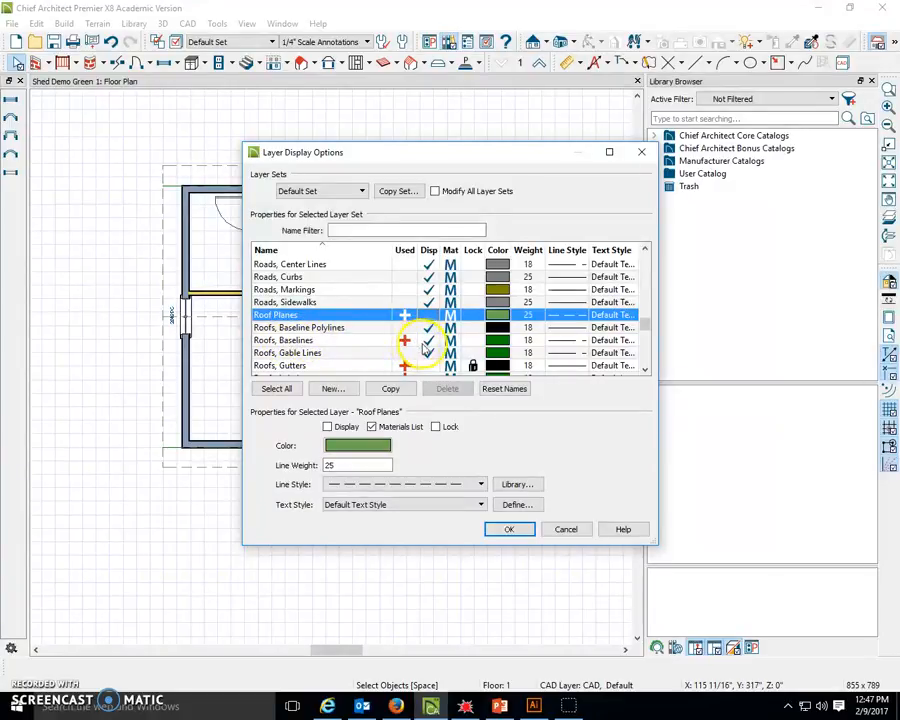
click(427, 342)
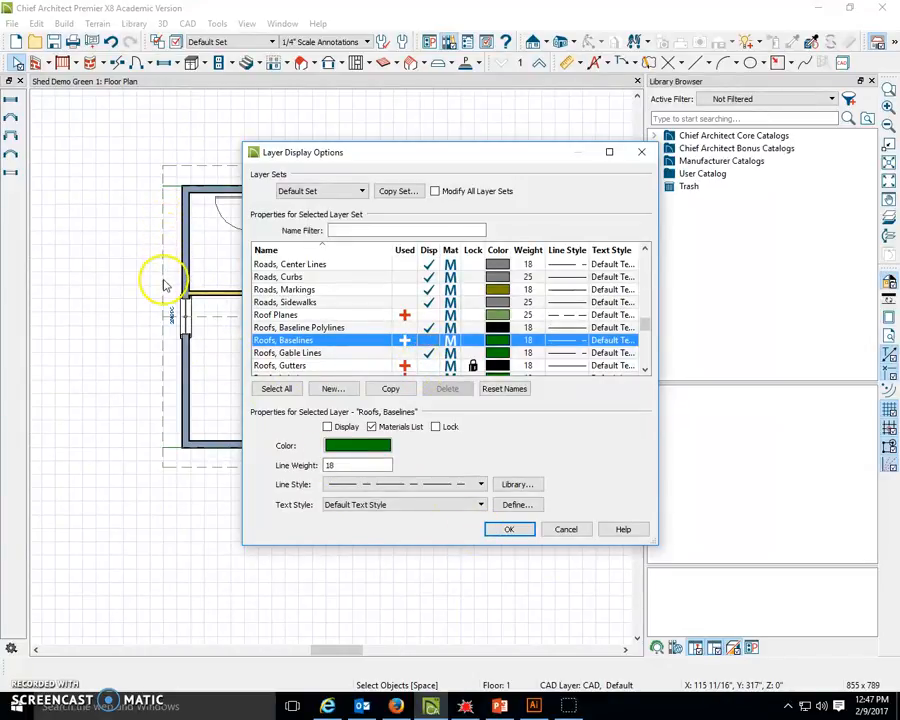
click(509, 529)
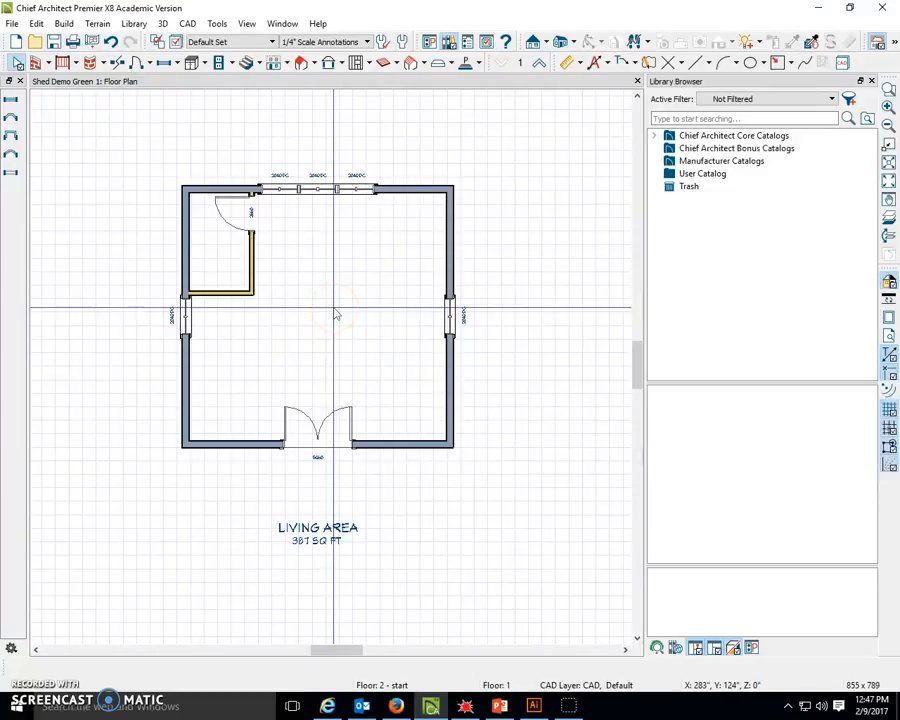
Step: Add automatic exterior dimensions around the floor plan
scroll(336, 315, up, 2)
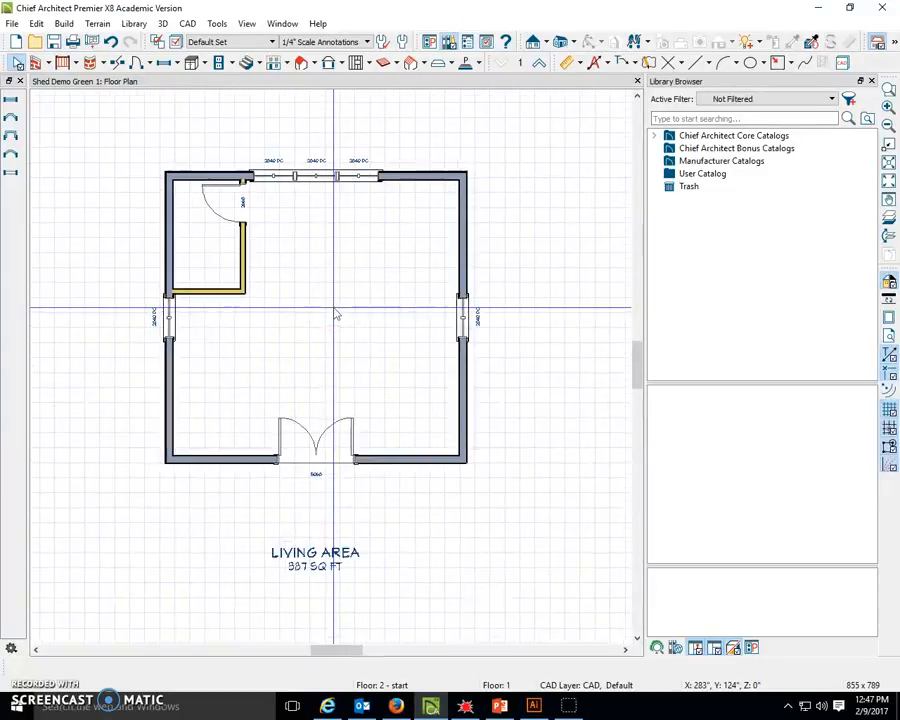
scroll(334, 314, down, 3)
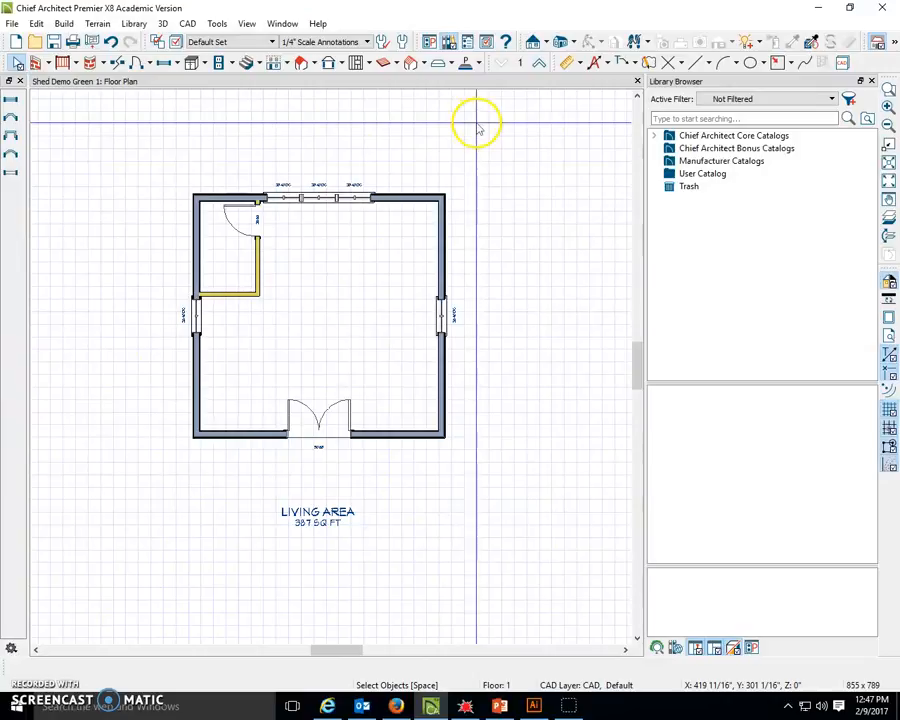
click(598, 64)
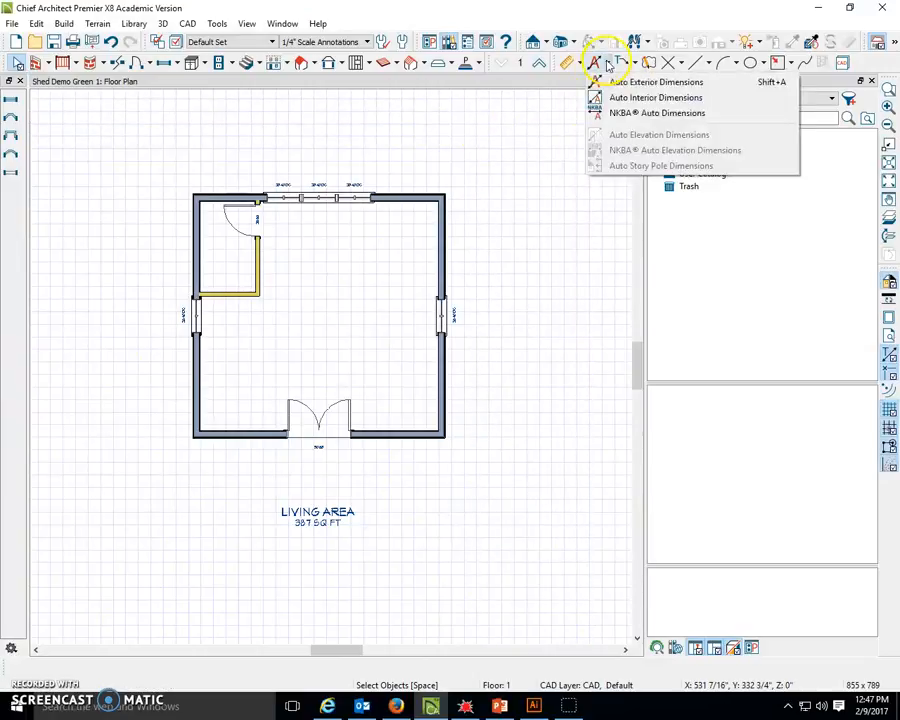
click(616, 84)
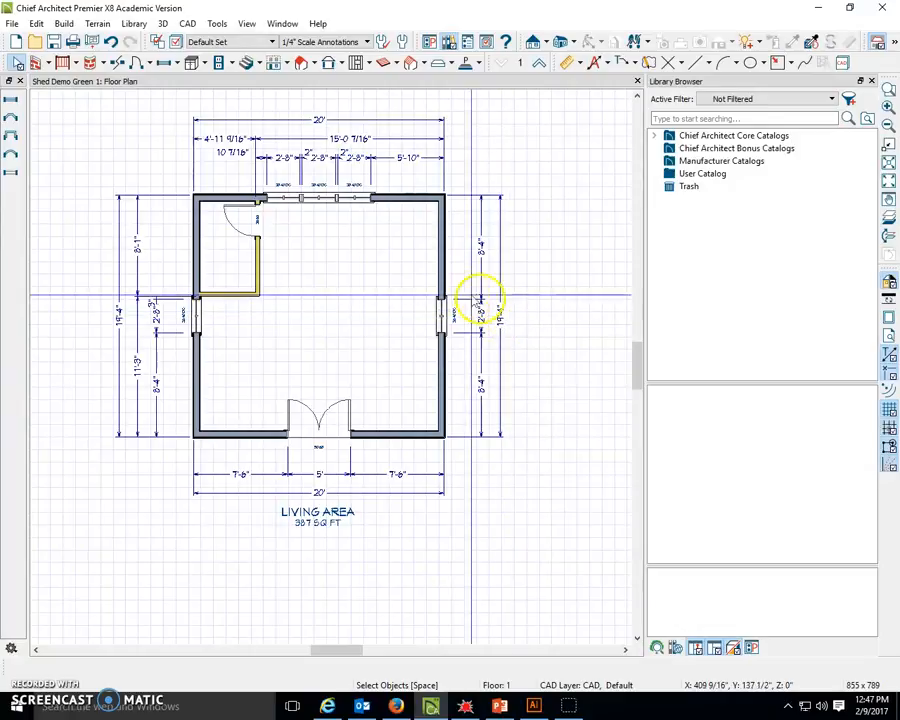
scroll(395, 286, up, 1)
scroll(395, 286, down, 1)
scroll(395, 286, down, 1)
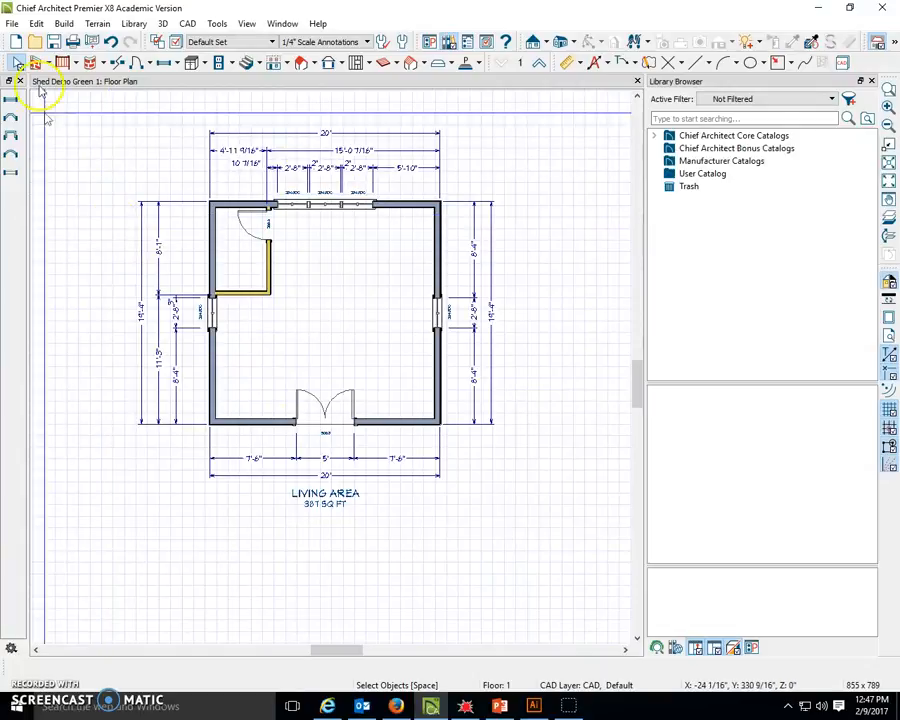
Step: Open the Arch B 11x17 layout from Documents, Chief Architect Premier X8 Data, Templates, Layout Borders, Imperial Layouts
click(13, 24)
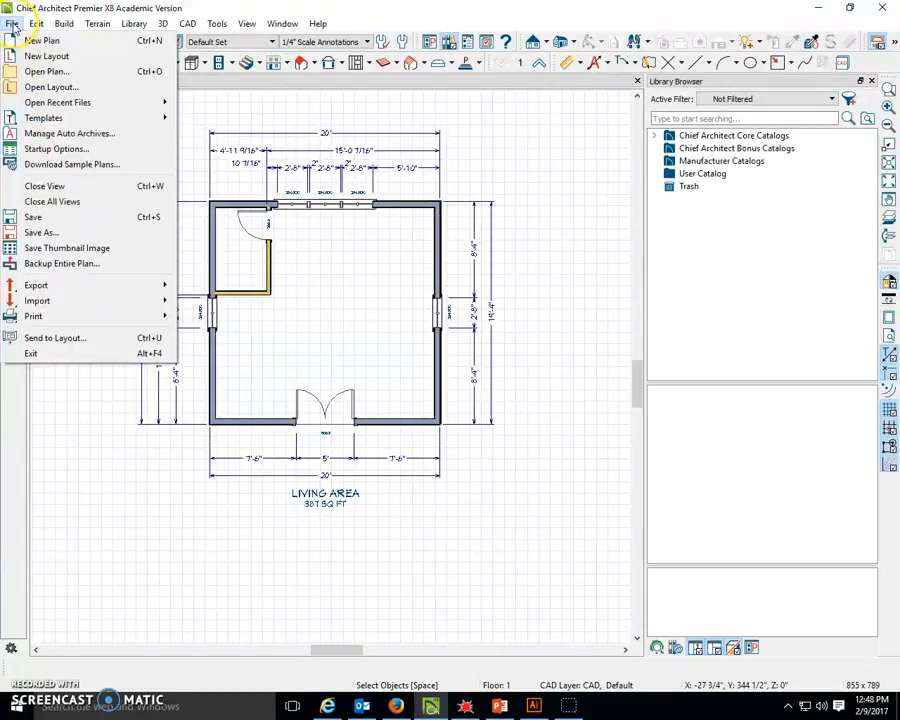
click(33, 90)
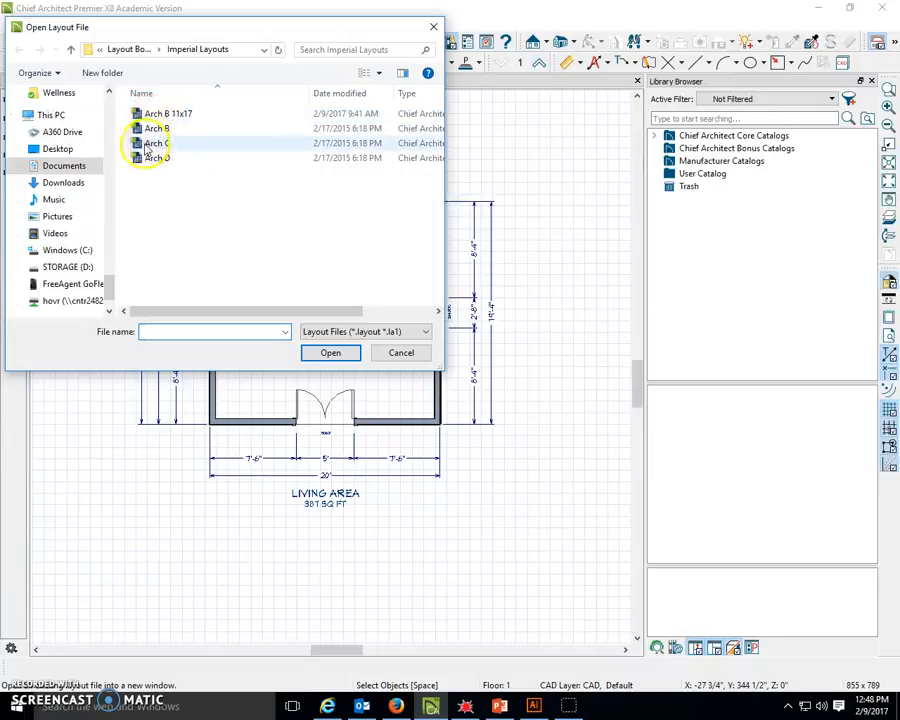
click(70, 166)
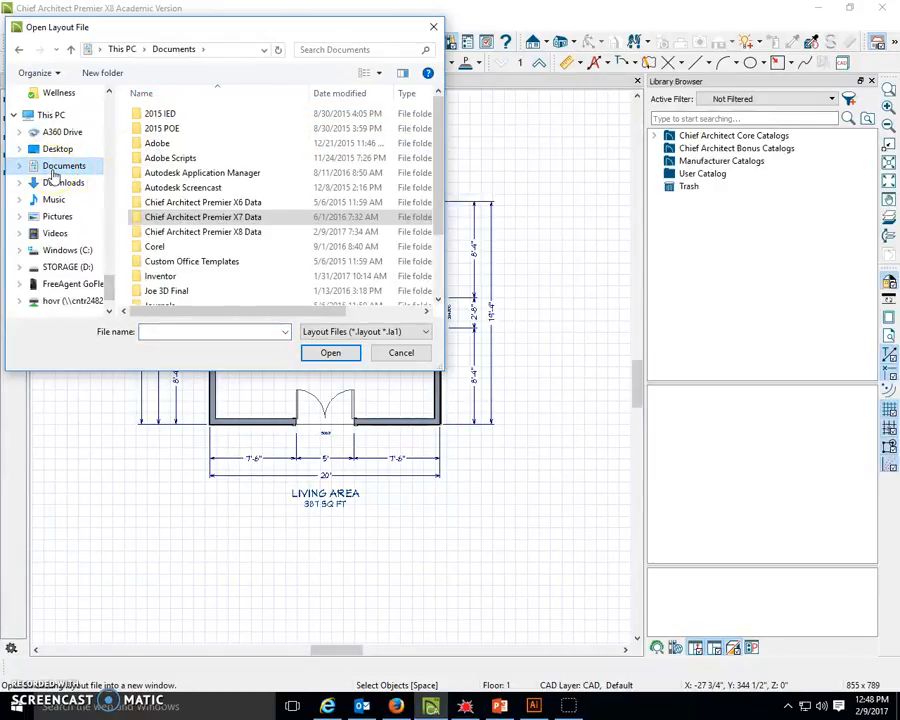
double_click(190, 232)
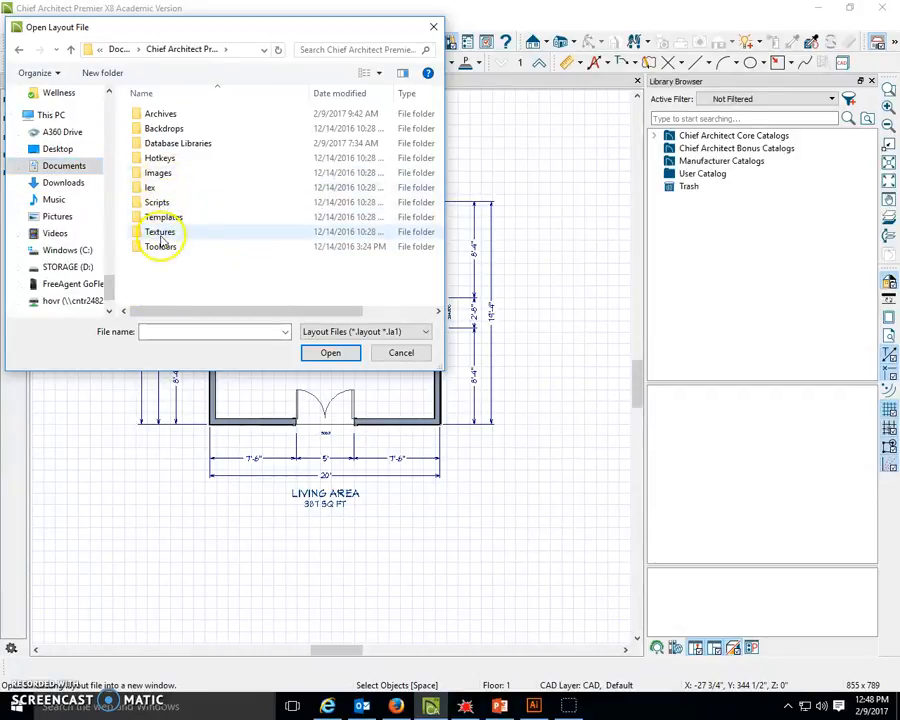
double_click(172, 216)
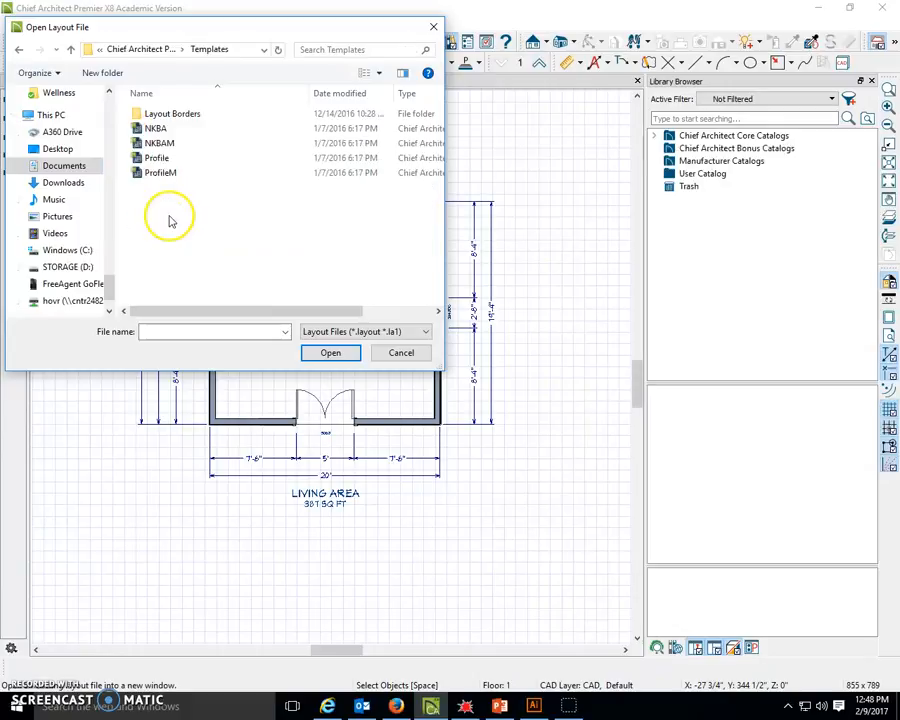
double_click(168, 116)
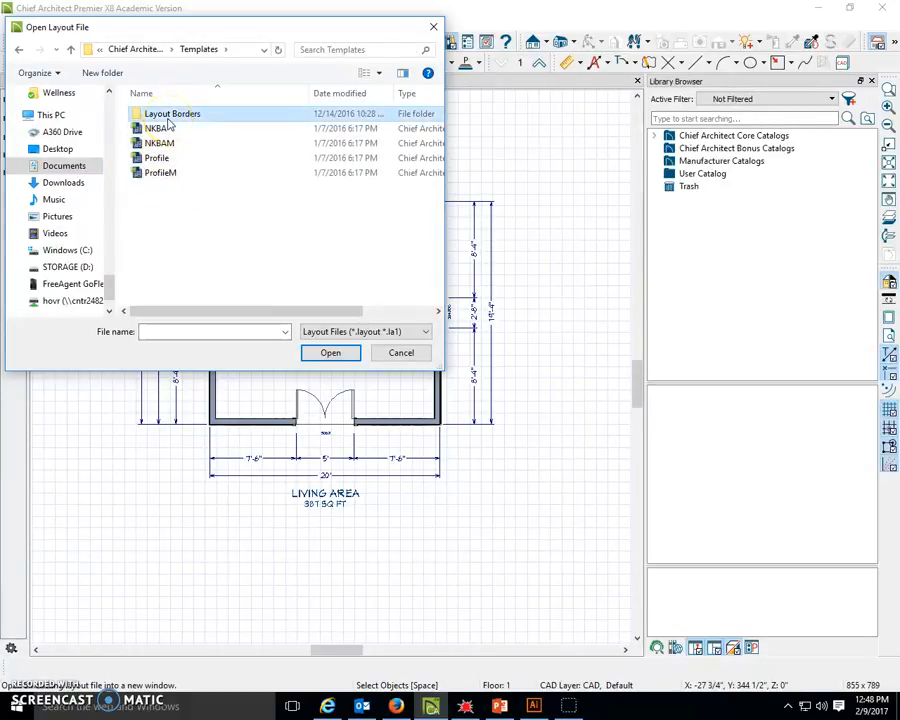
click(170, 117)
double_click(174, 118)
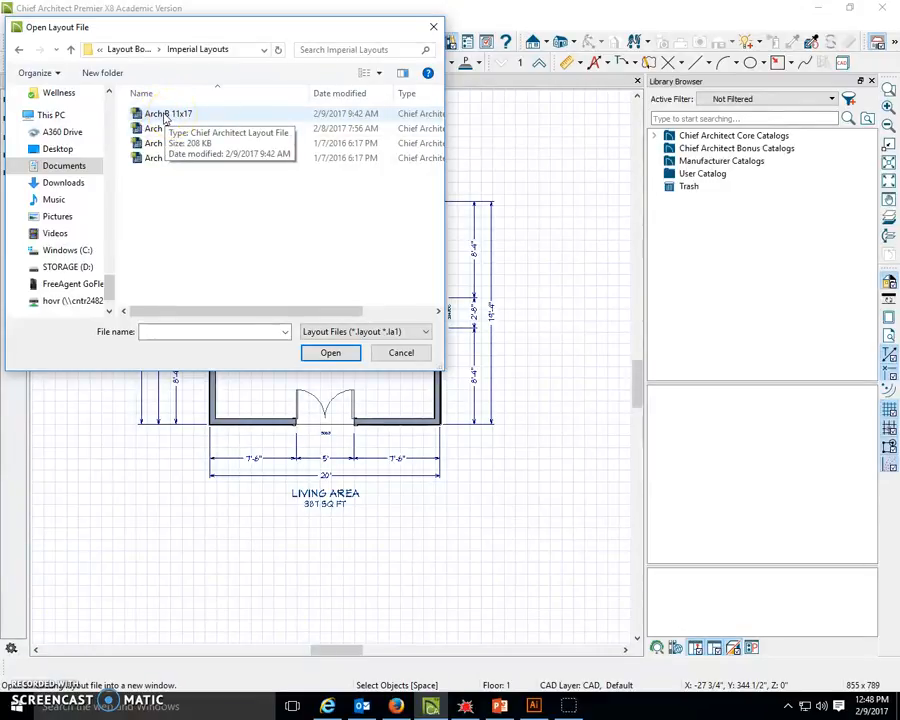
click(163, 118)
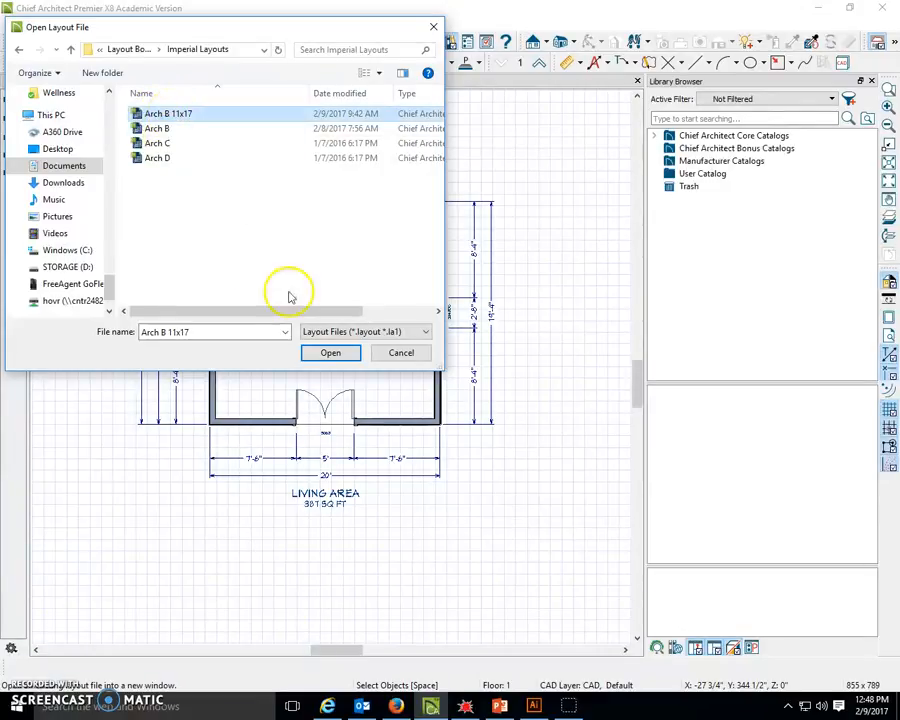
click(330, 353)
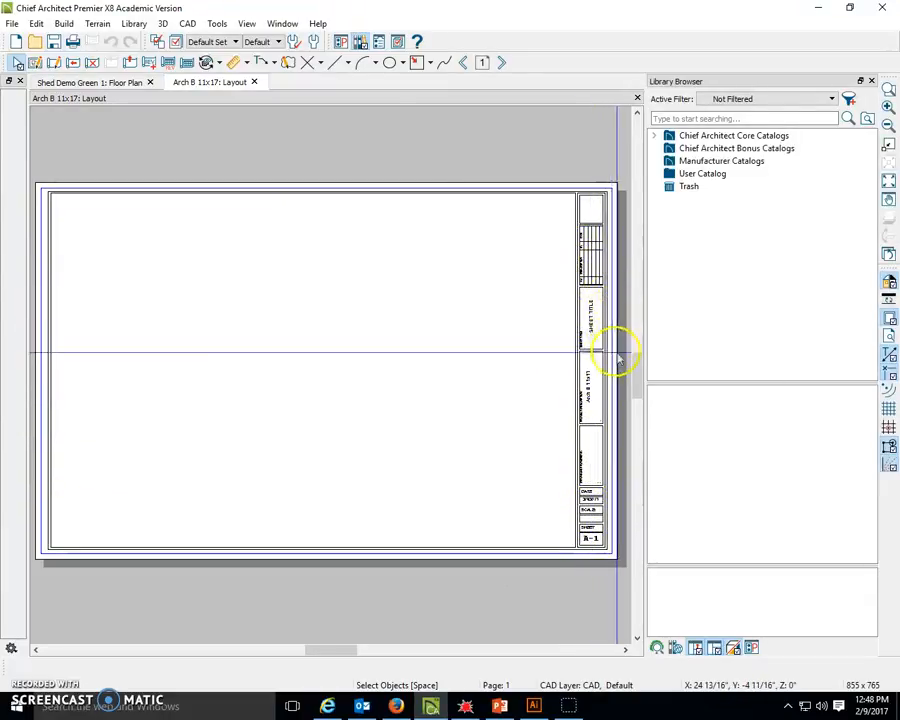
Step: Examine the title block fields on layout page 1 and look at page 2 before returning to page 1
scroll(622, 360, up, 4)
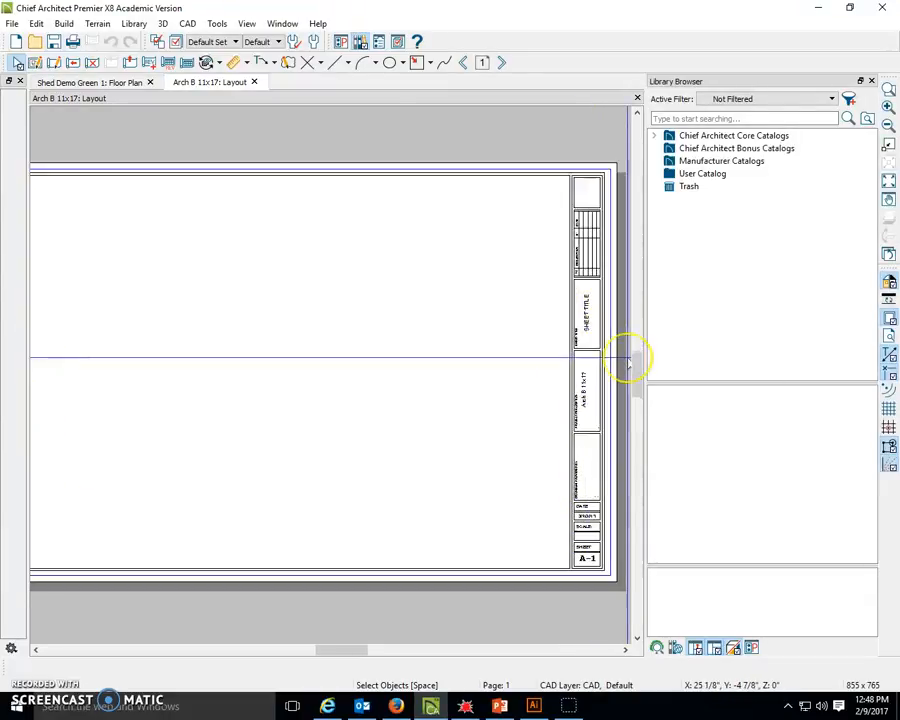
drag(635, 358, 632, 404)
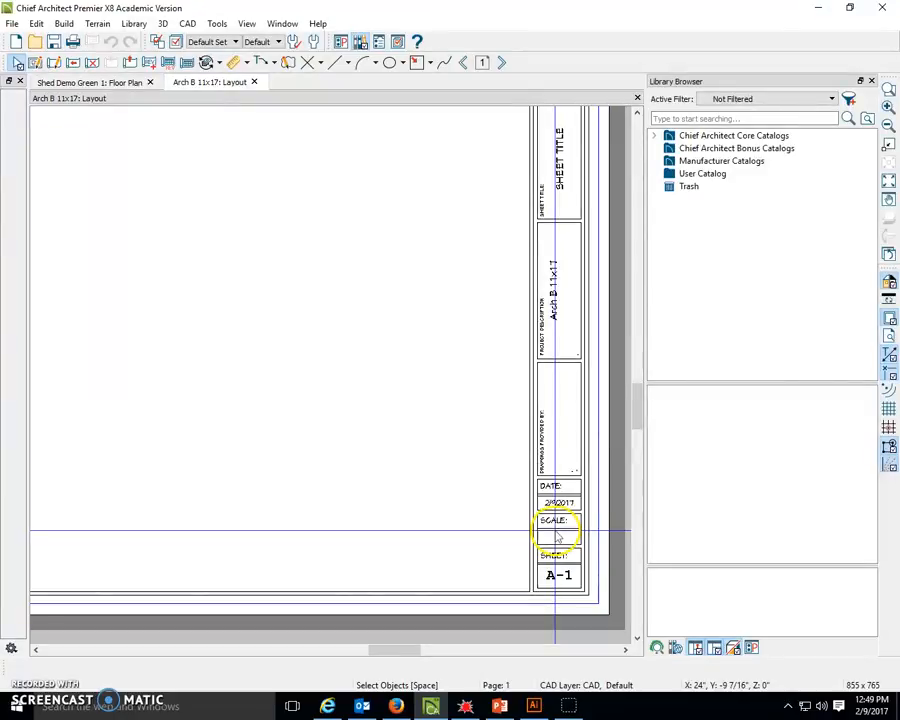
scroll(560, 585, up, 1)
scroll(560, 580, down, 1)
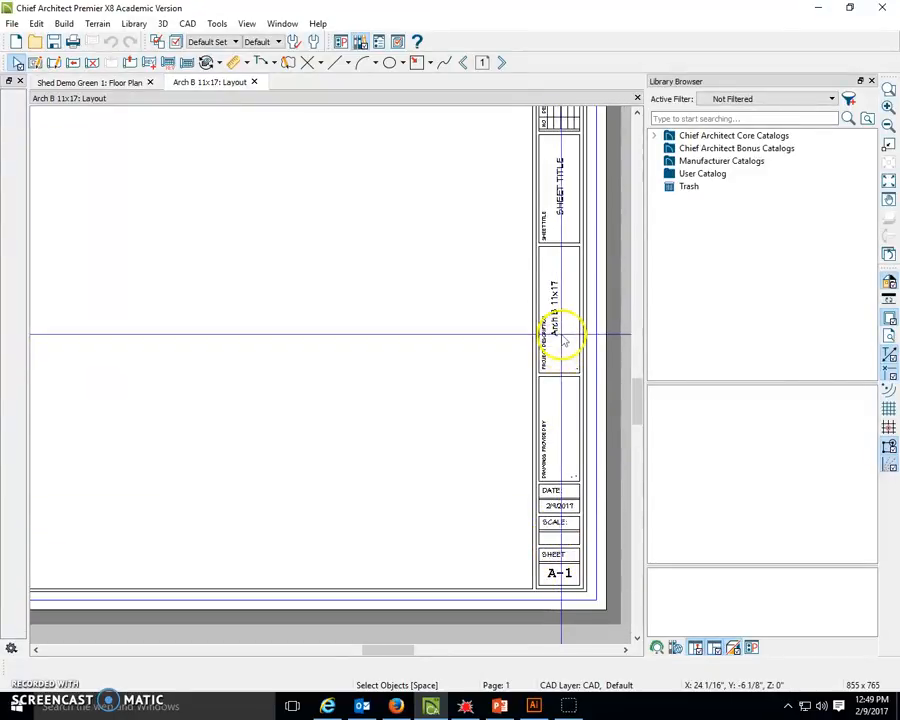
scroll(563, 340, down, 1)
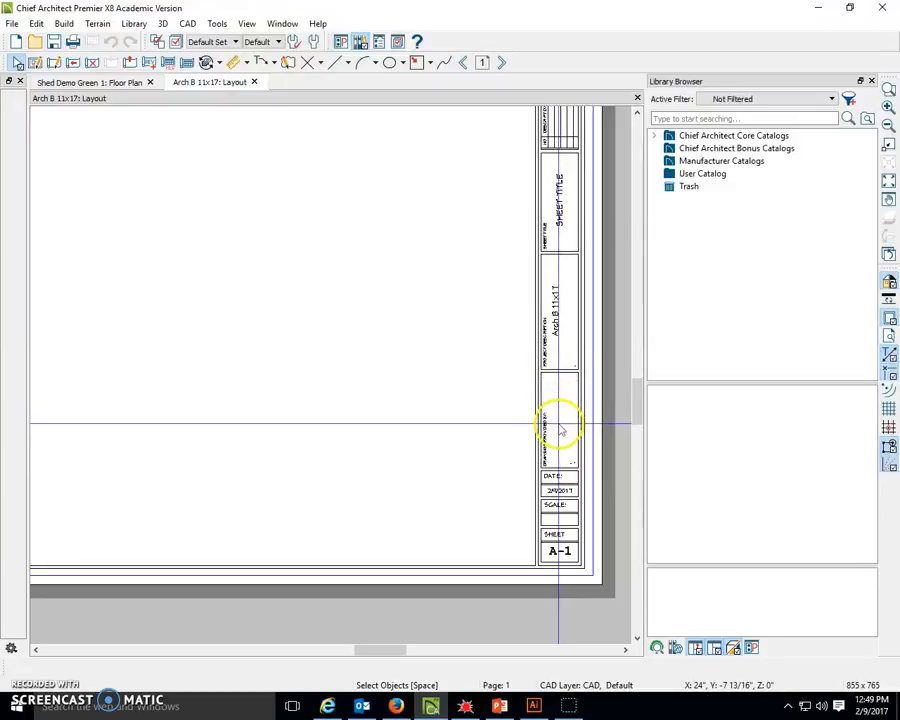
scroll(508, 190, down, 3)
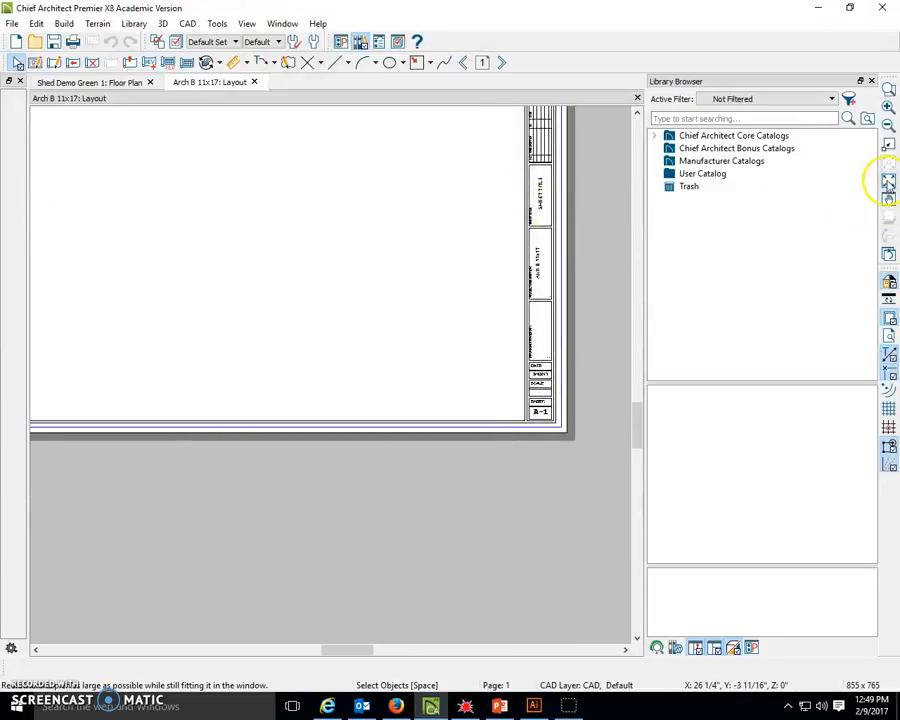
click(884, 232)
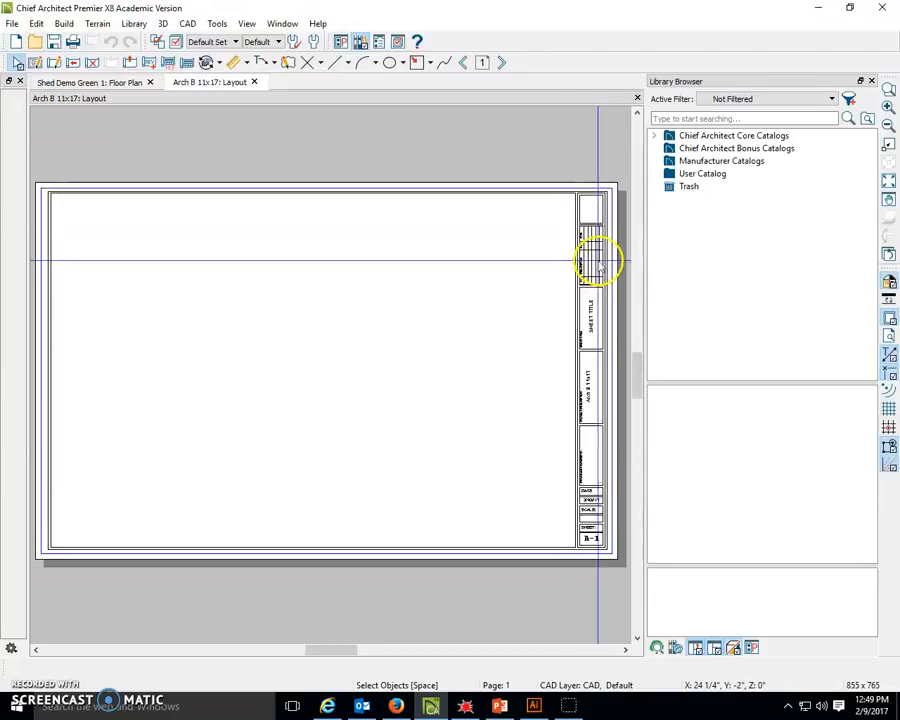
click(501, 62)
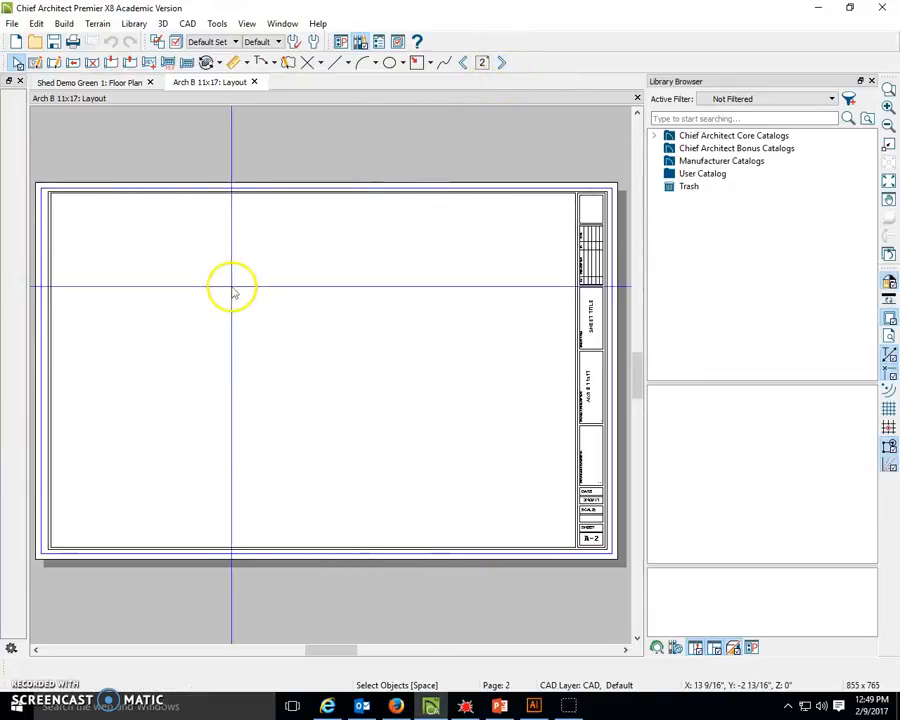
click(463, 64)
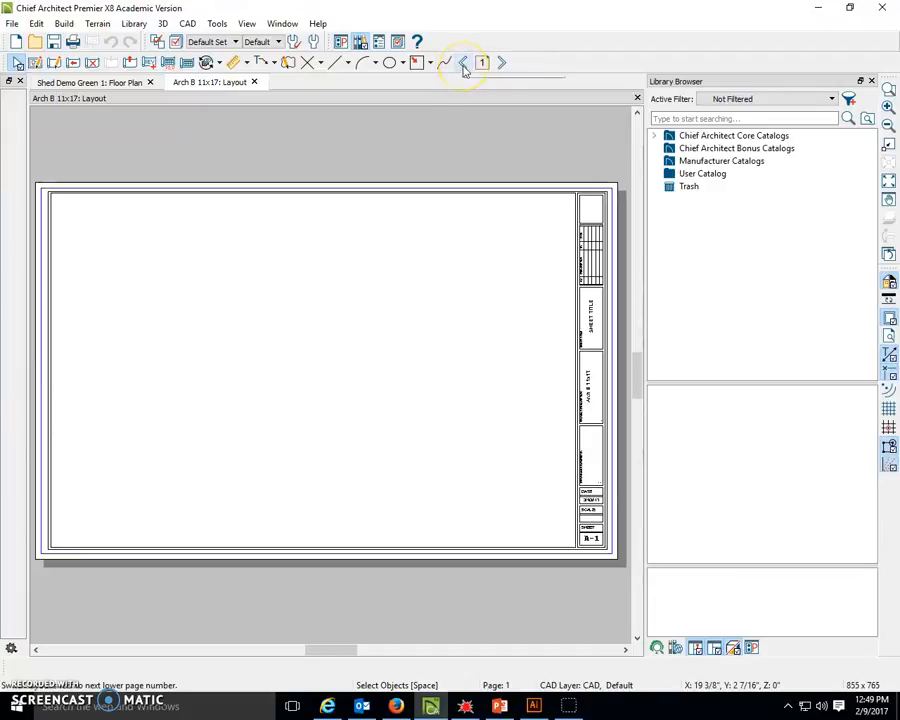
Step: On layout page 0, place a text with the drafter's full name beside the title block's Drawings Provided By field
click(463, 64)
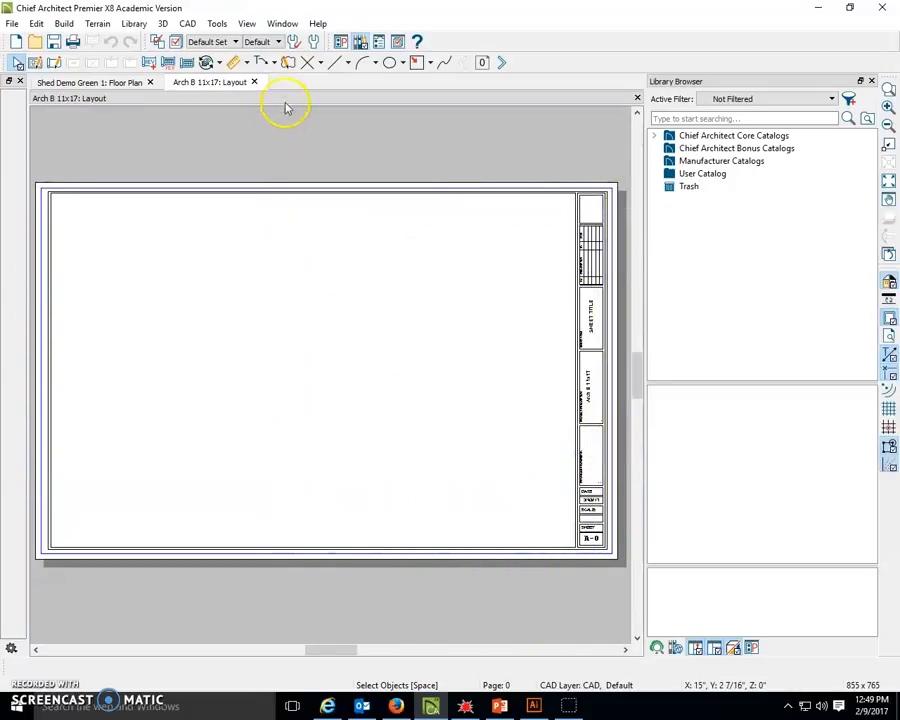
click(272, 62)
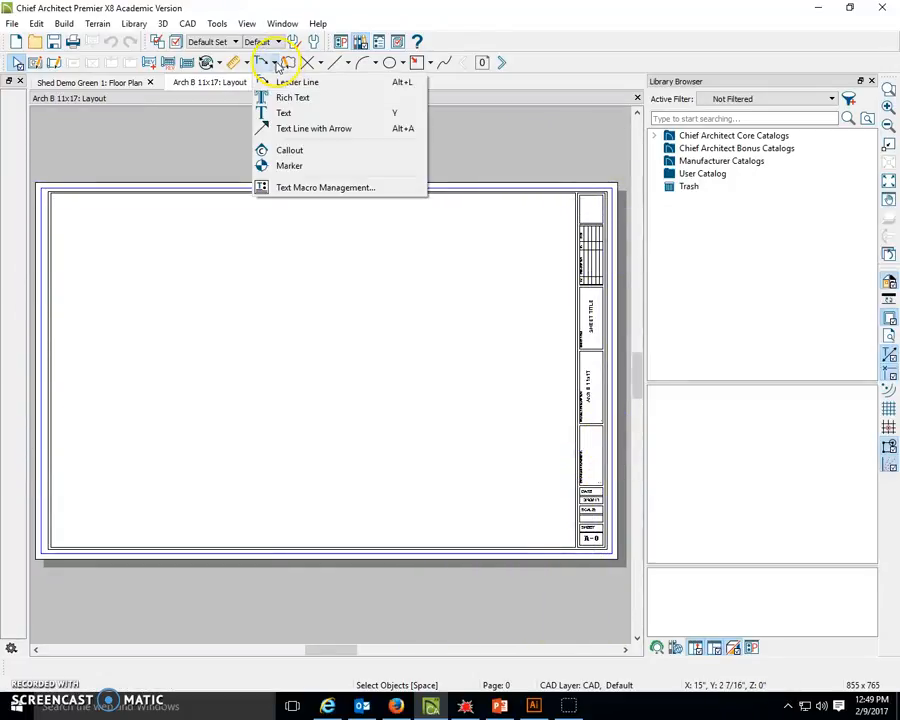
click(282, 113)
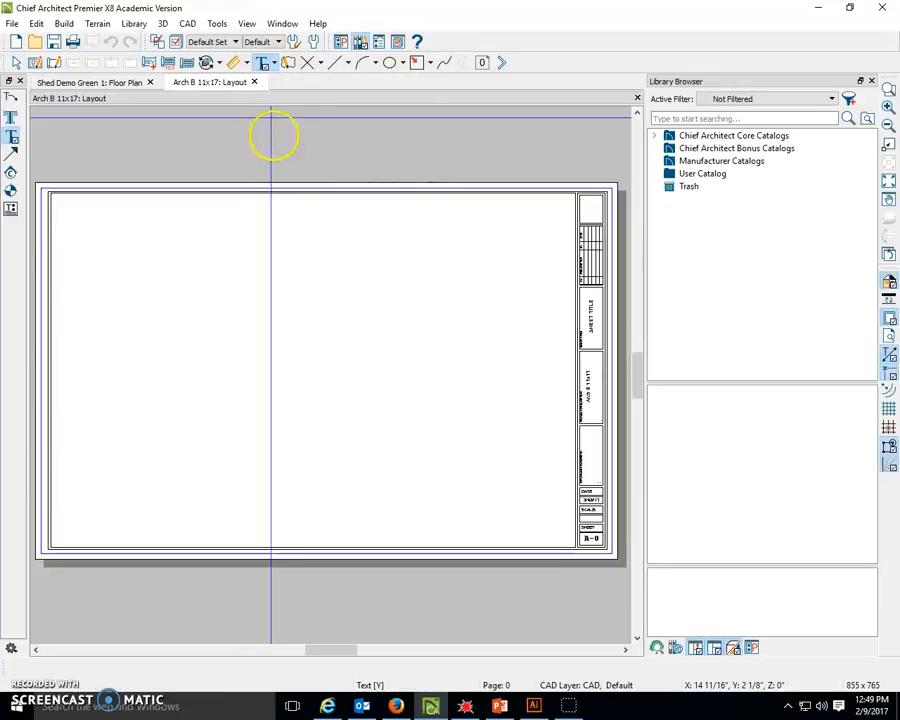
drag(577, 456, 502, 458)
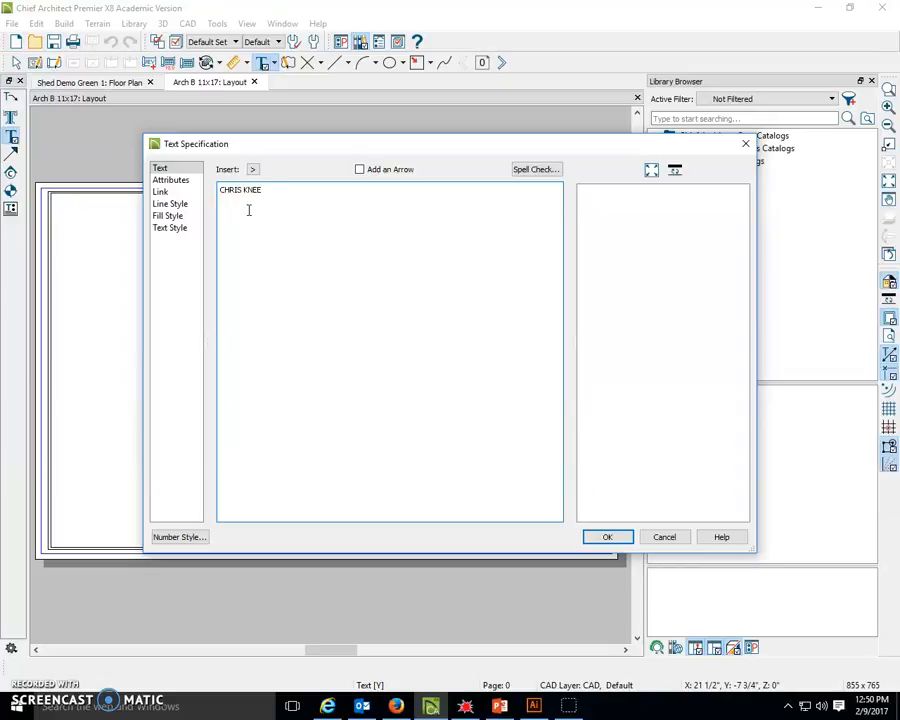
click(603, 537)
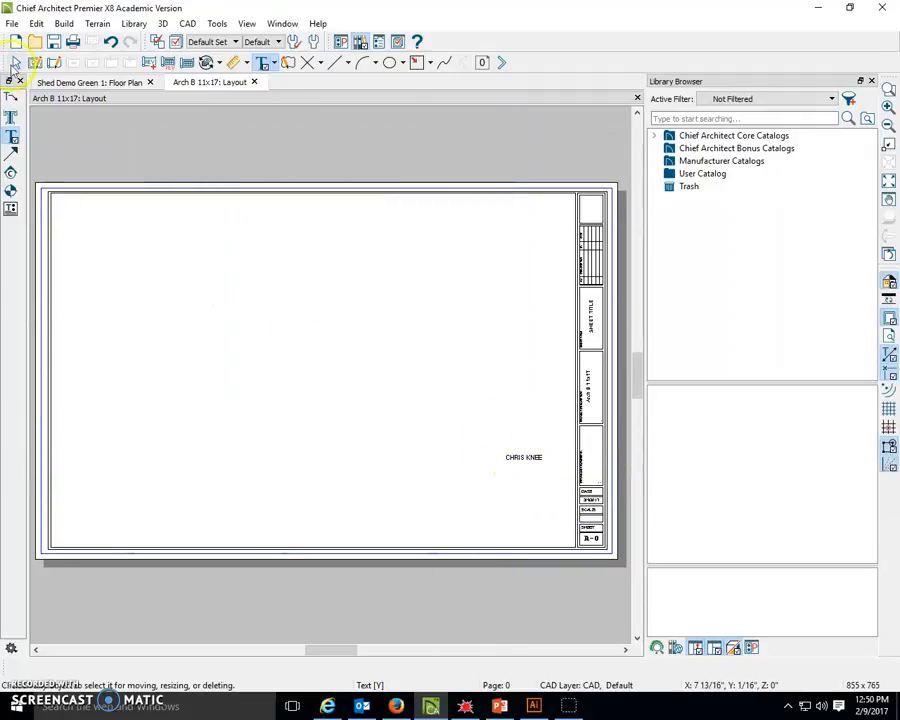
Step: Rotate the drafter's name text to vertical, place it inside the title block's Drawings Provided By box, and return to layout page 1
click(16, 63)
click(526, 459)
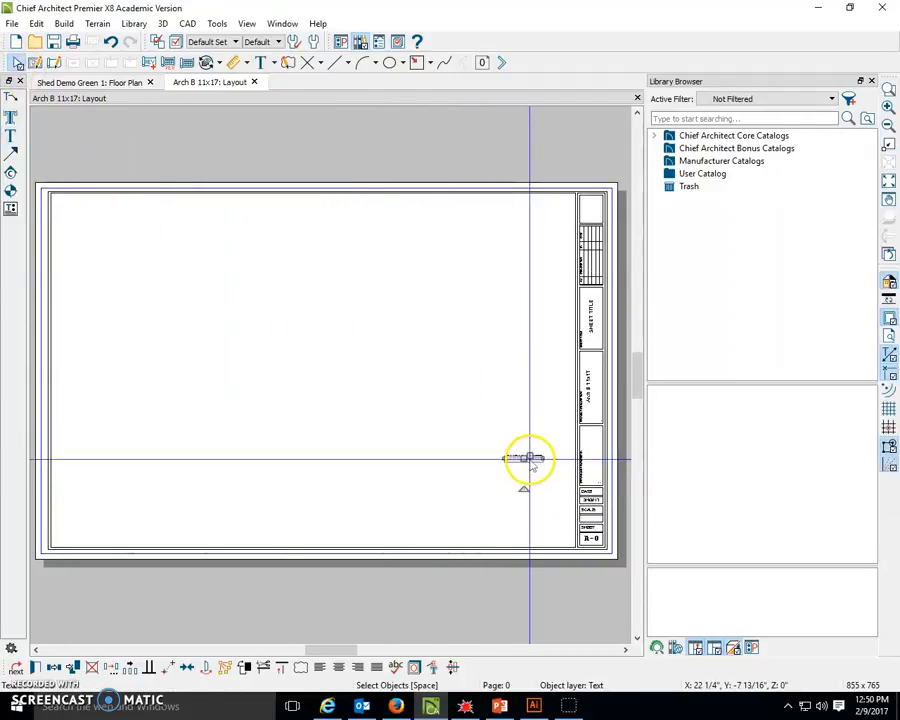
drag(523, 487, 589, 460)
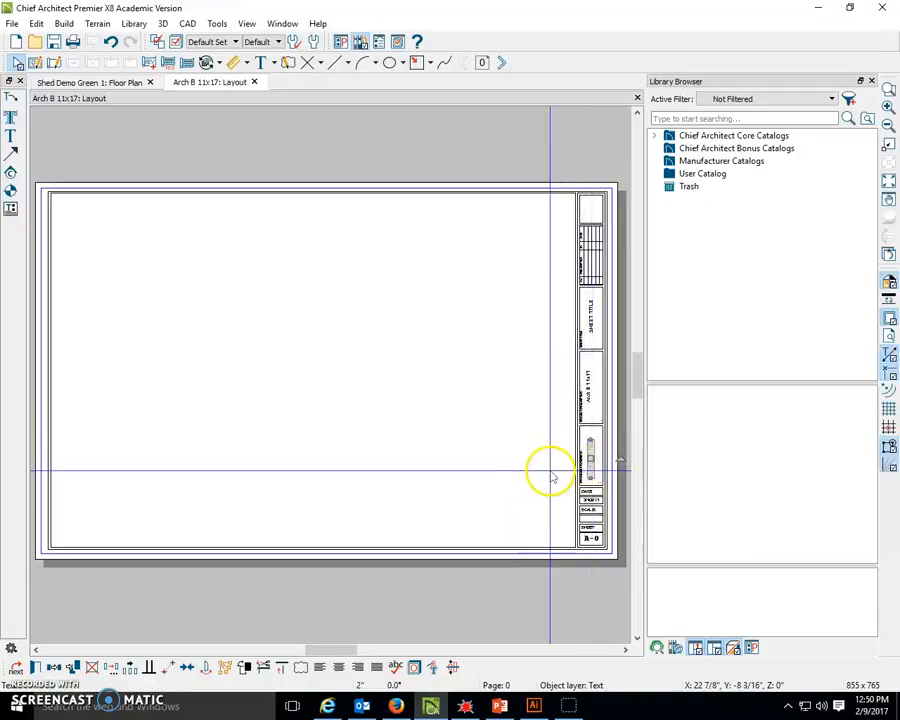
click(550, 471)
scroll(596, 470, up, 5)
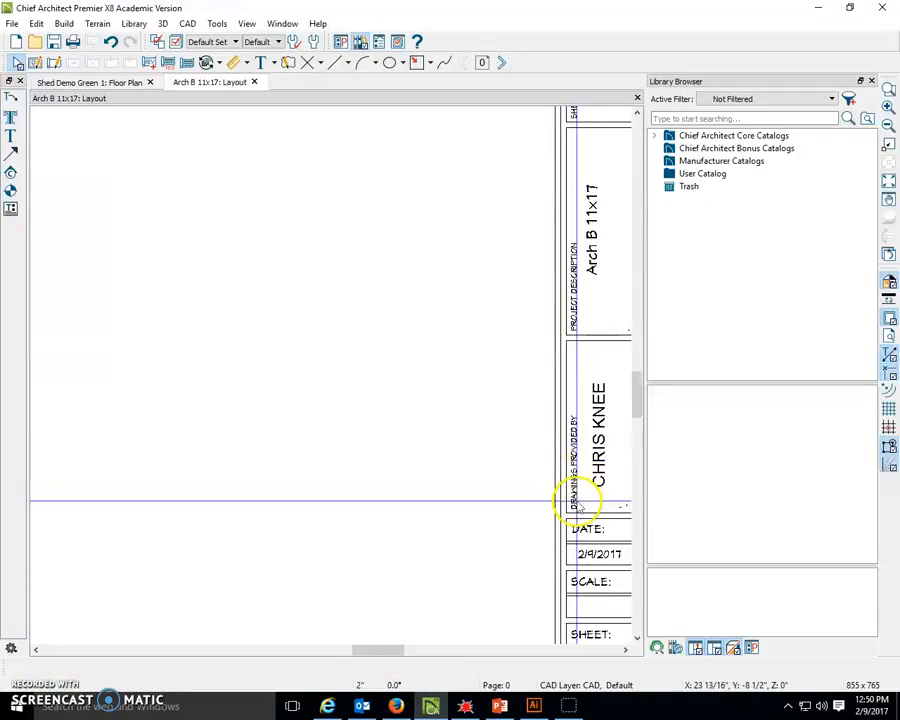
scroll(603, 460, down, 5)
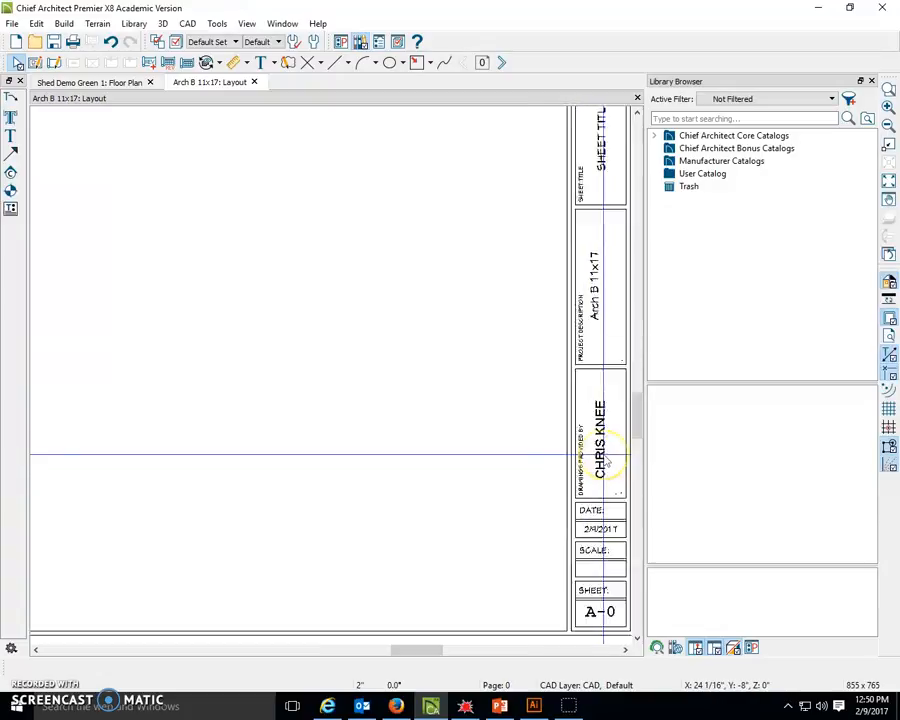
scroll(603, 460, up, 1)
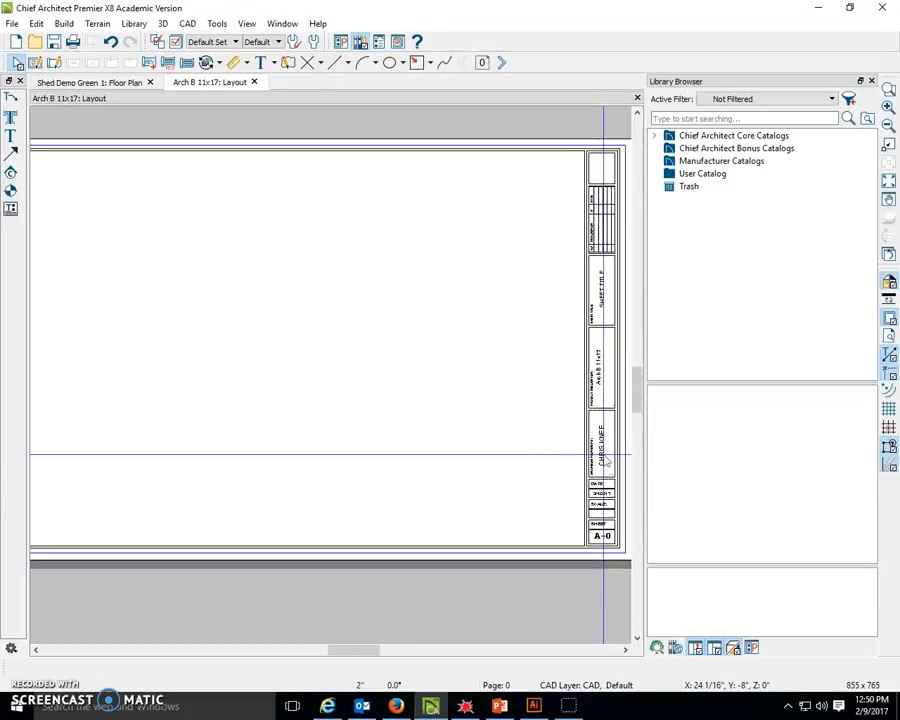
click(501, 62)
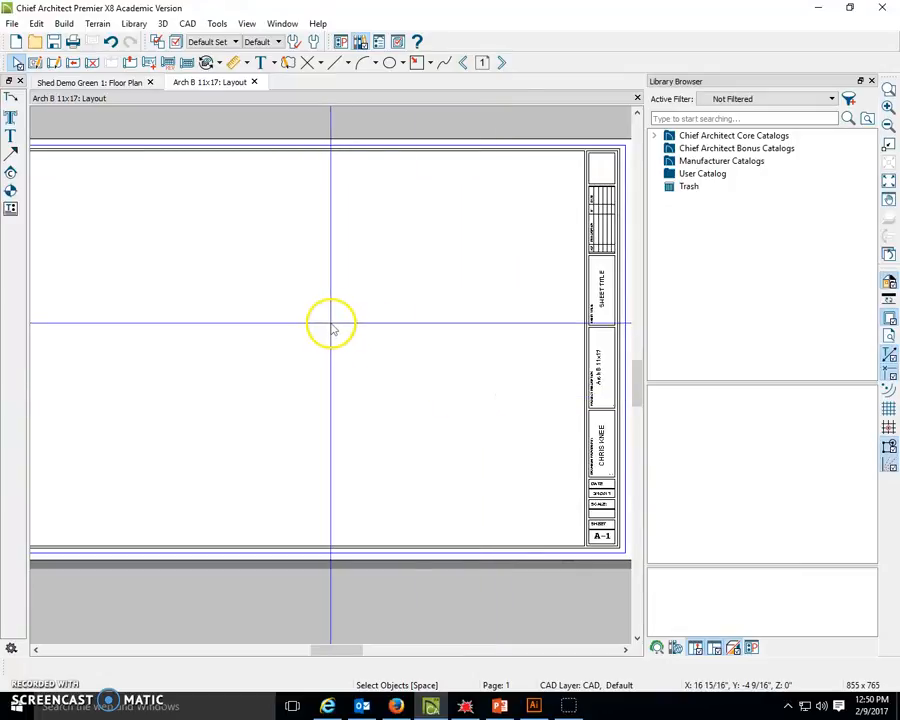
Step: Save the layout as Shed Layout Demo 1 in the OneDrive 3D Arch 2017 folder
click(12, 23)
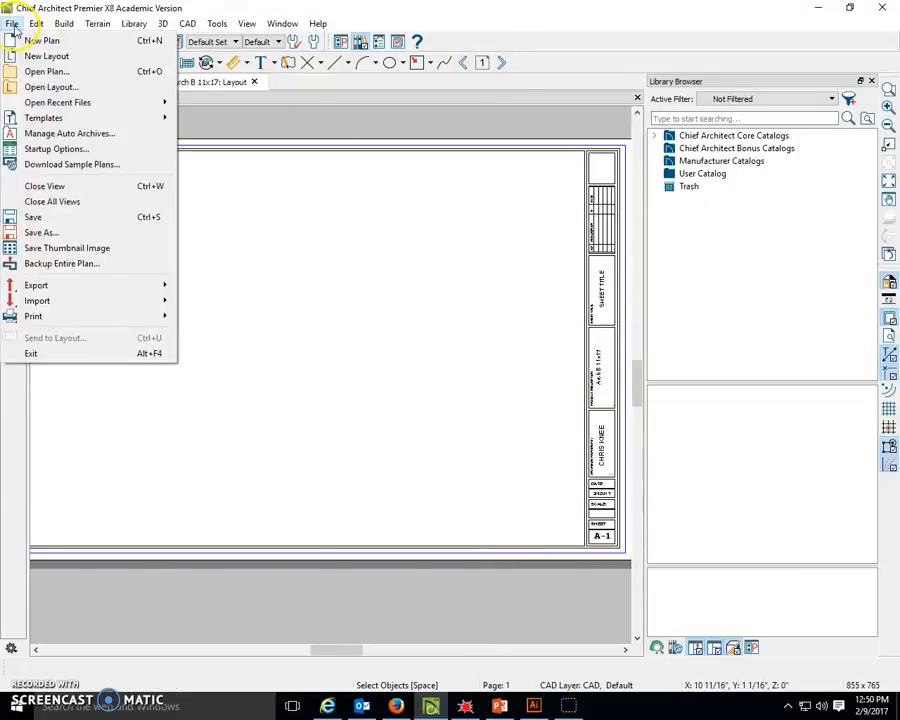
click(36, 231)
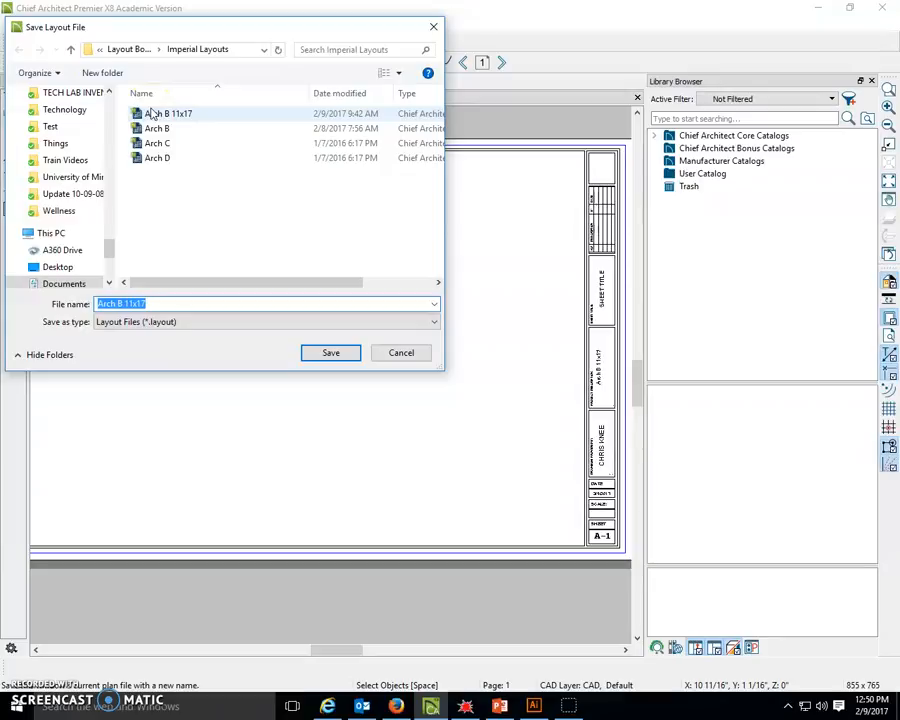
click(157, 131)
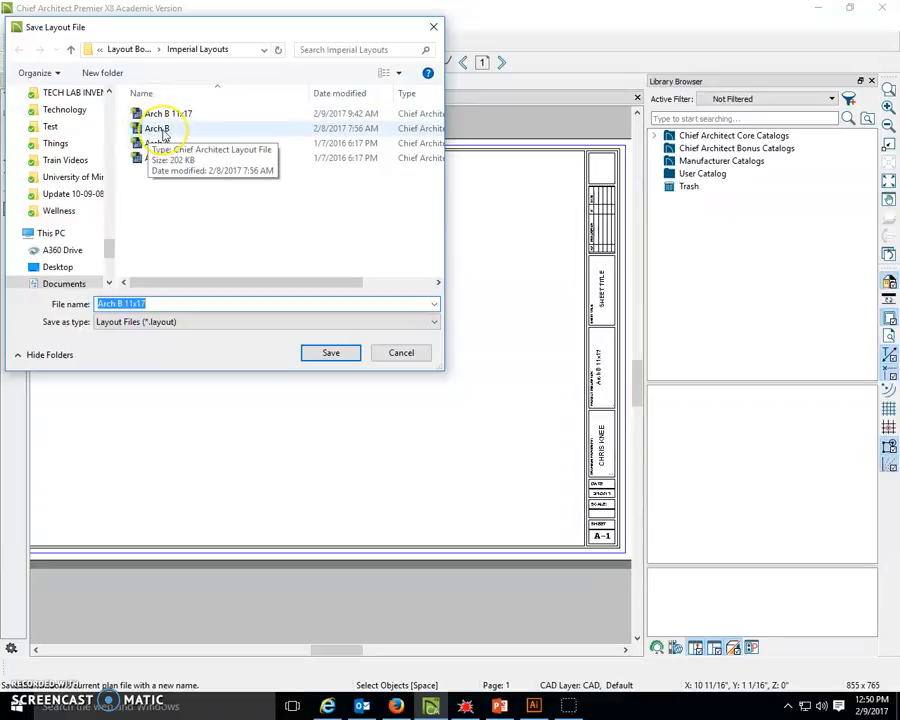
click(163, 116)
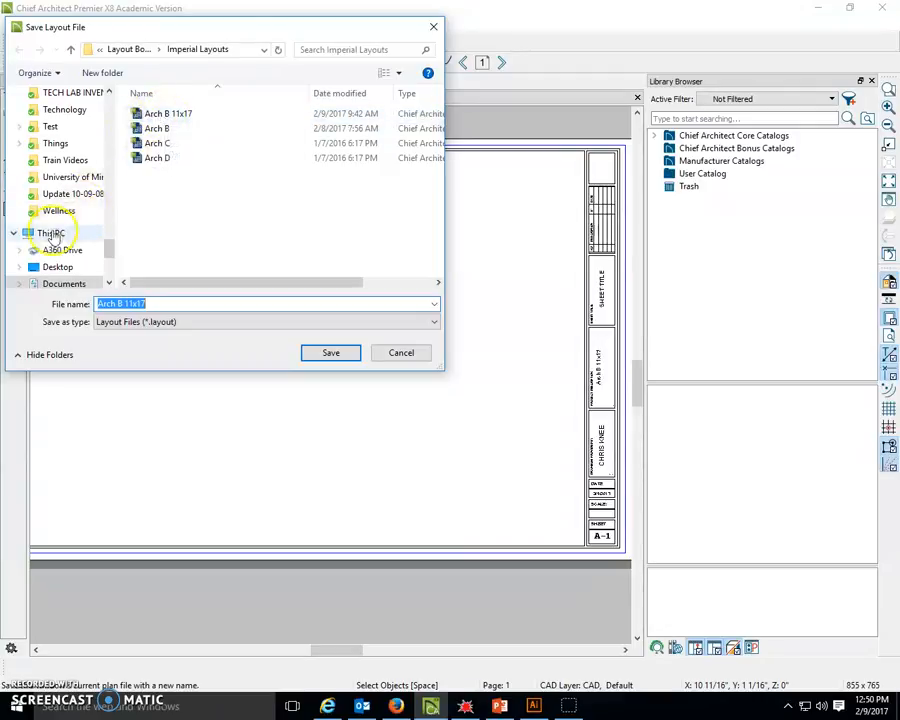
scroll(54, 236, up, 7)
scroll(54, 236, up, 15)
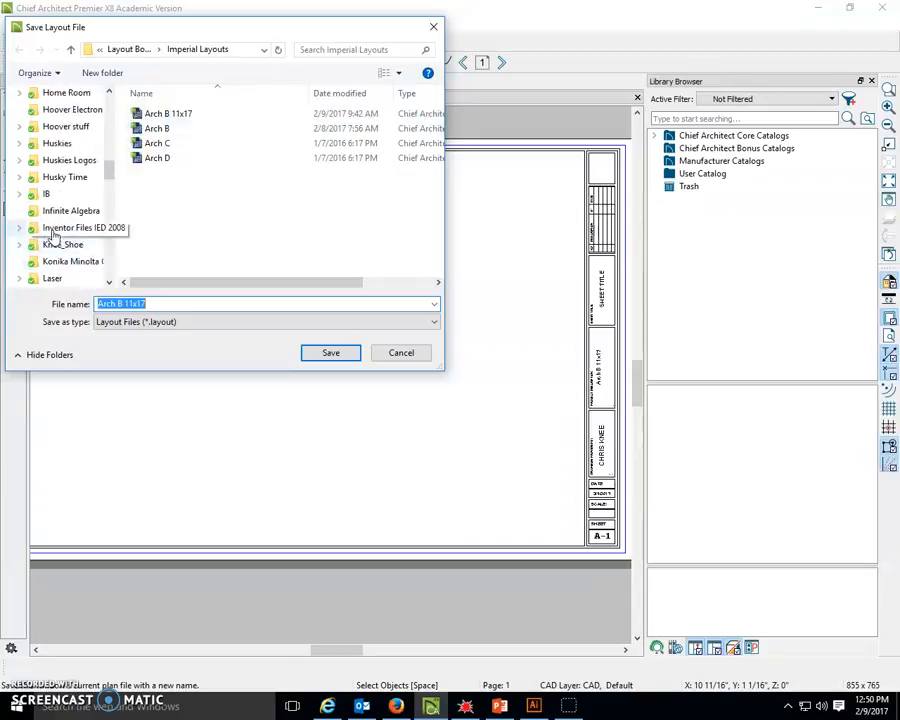
scroll(54, 236, up, 4)
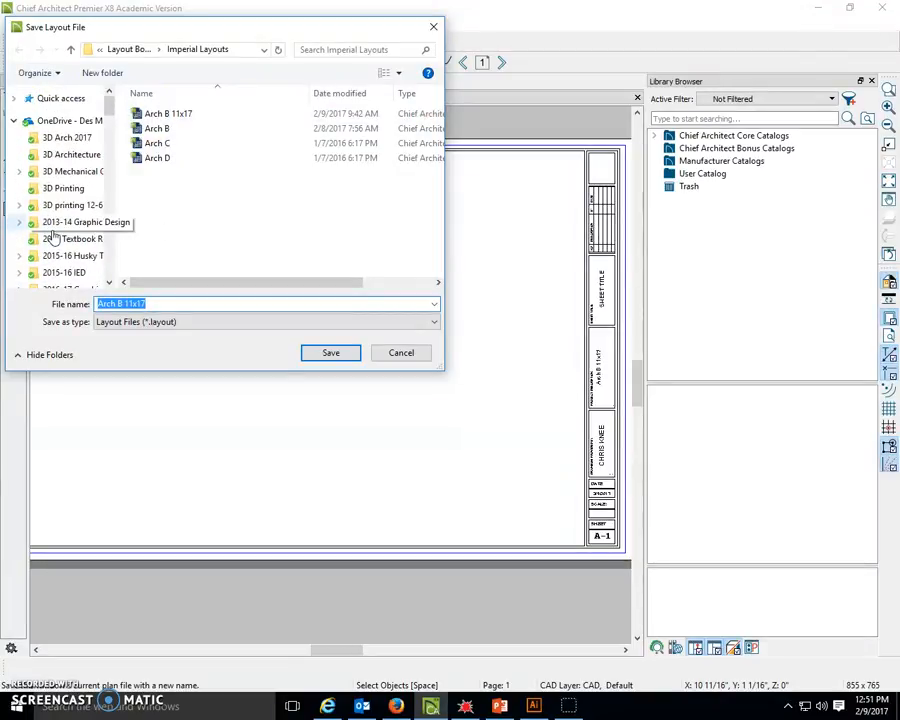
click(67, 138)
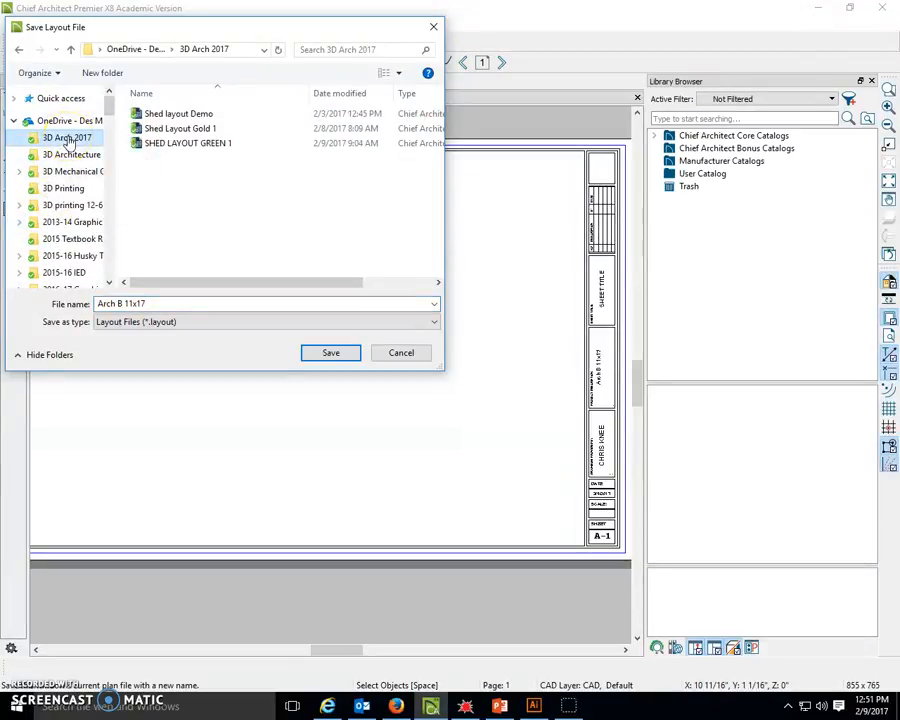
click(153, 305)
key(ctrl+a)
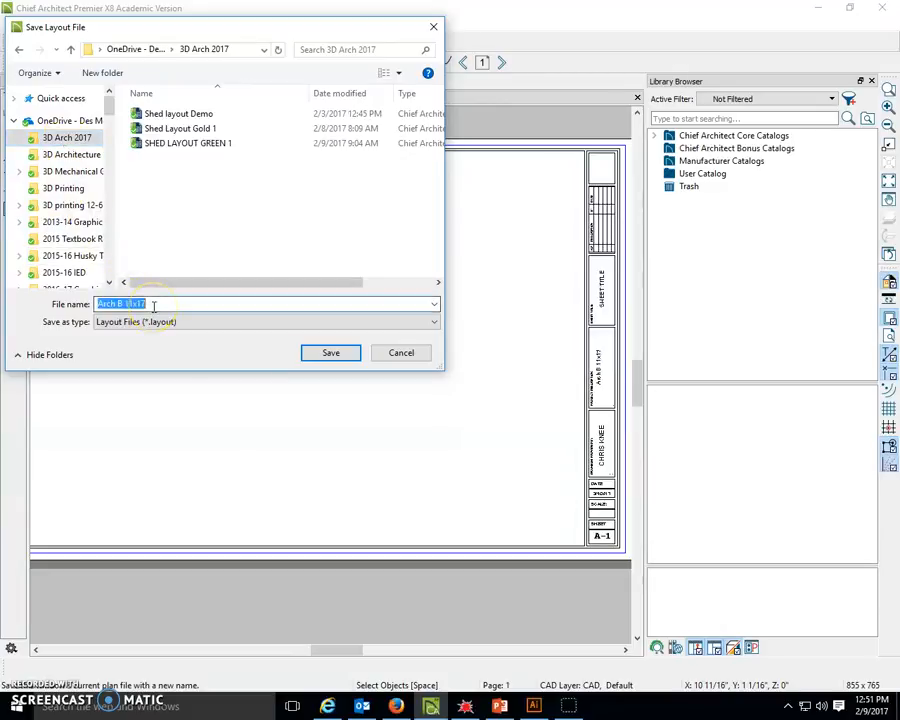
text(She)
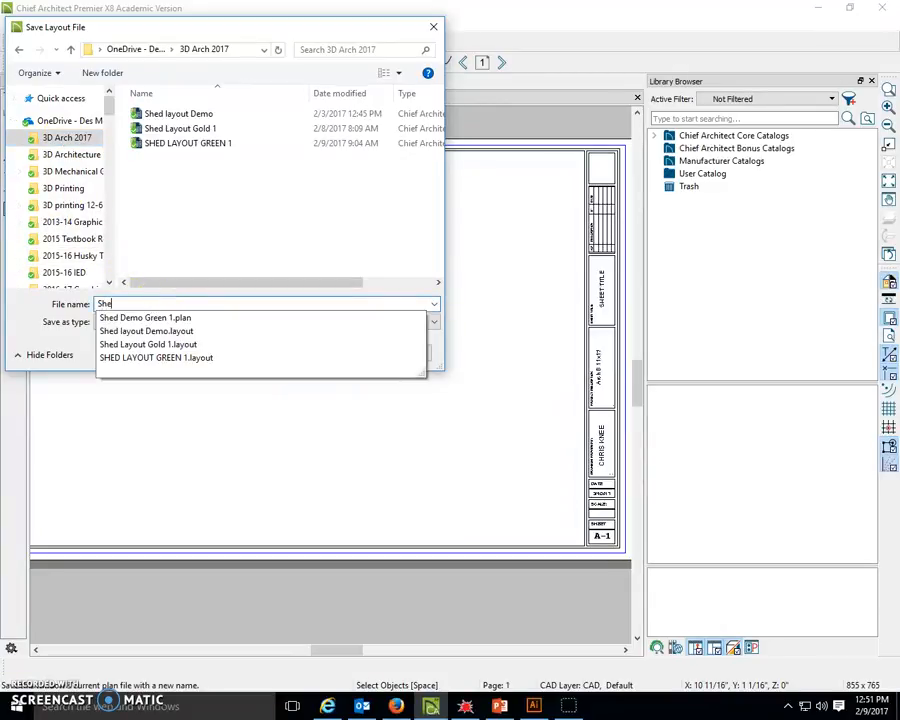
text(d Layo)
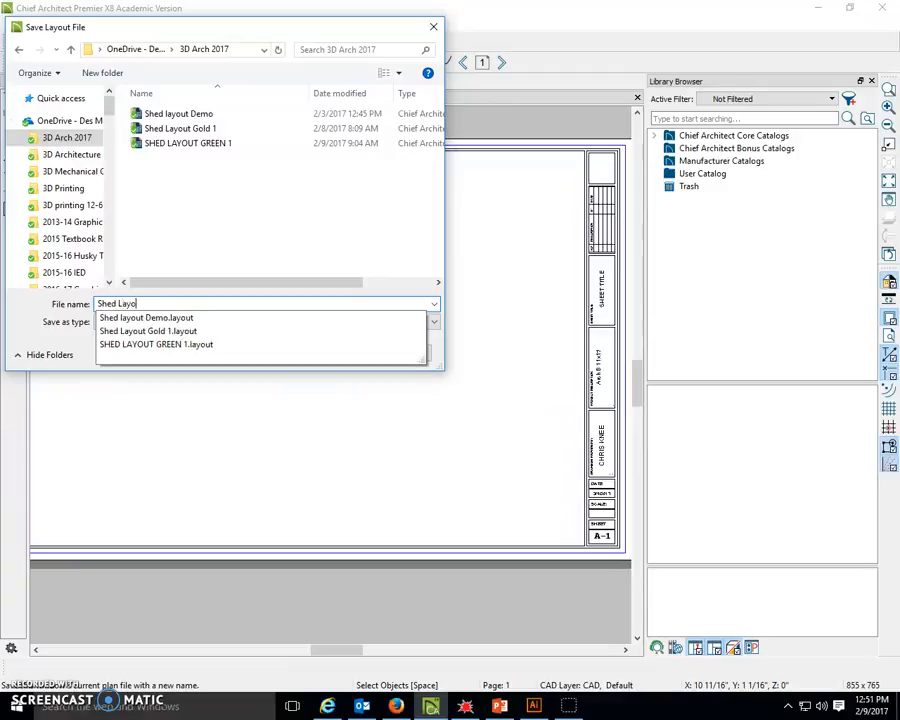
text(ut Demo )
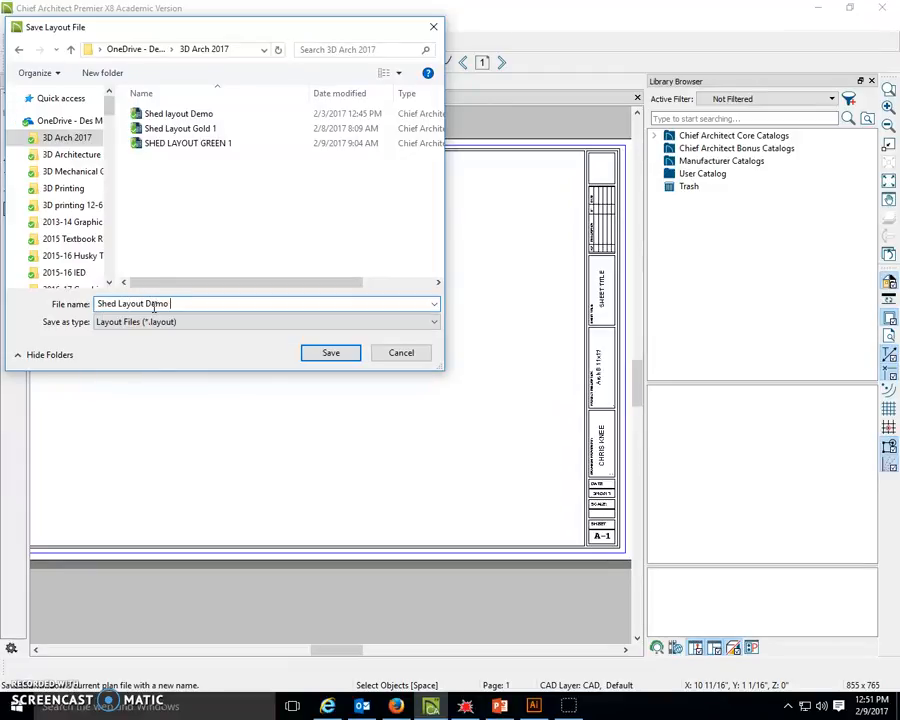
text(1)
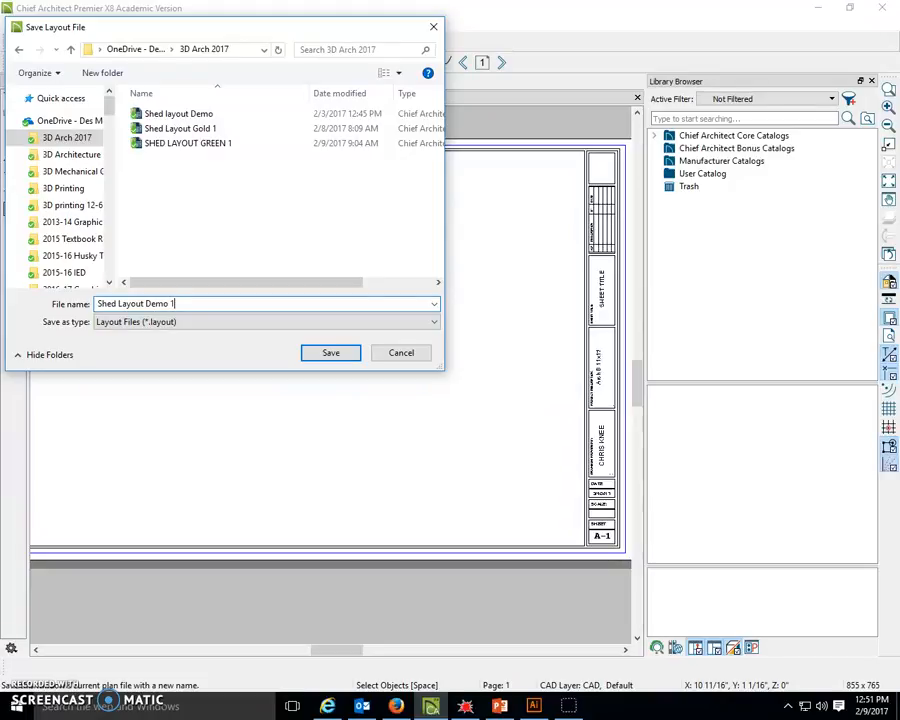
click(329, 354)
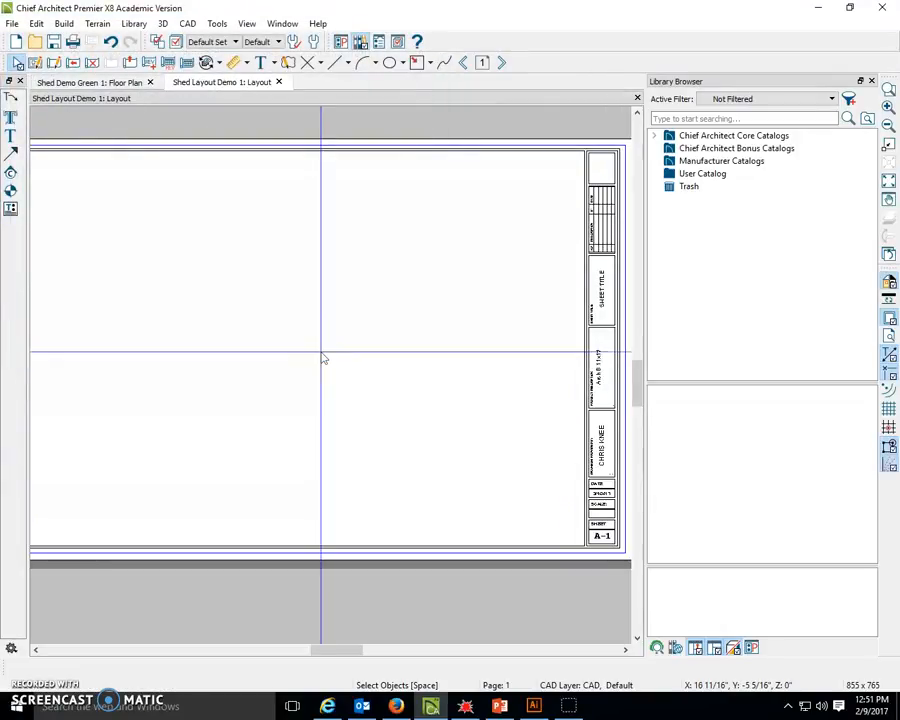
Step: Send the entire Shed Demo Green 1 floor plan view to layout page 1 at 1/4 in = 1 ft, copying the active layer set as Layout Set 4
scroll(322, 357, down, 3)
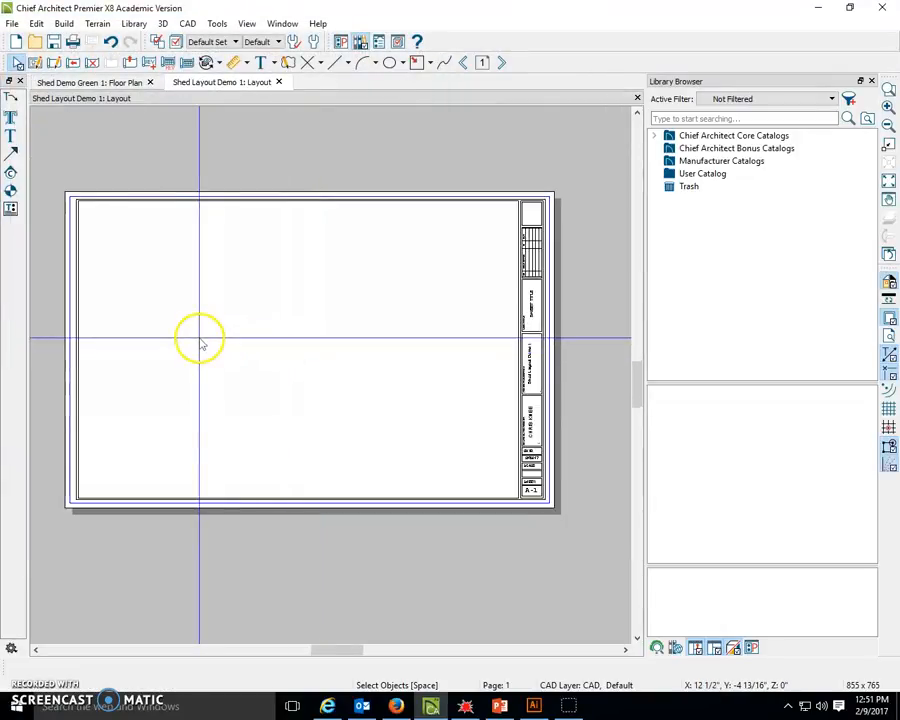
scroll(200, 336, up, 1)
click(108, 83)
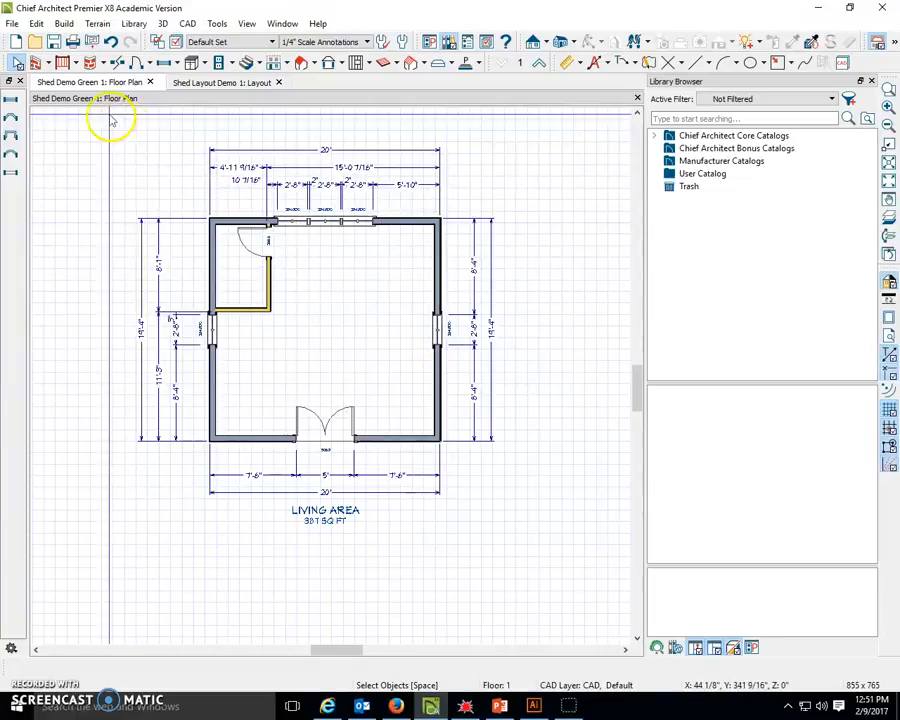
click(92, 42)
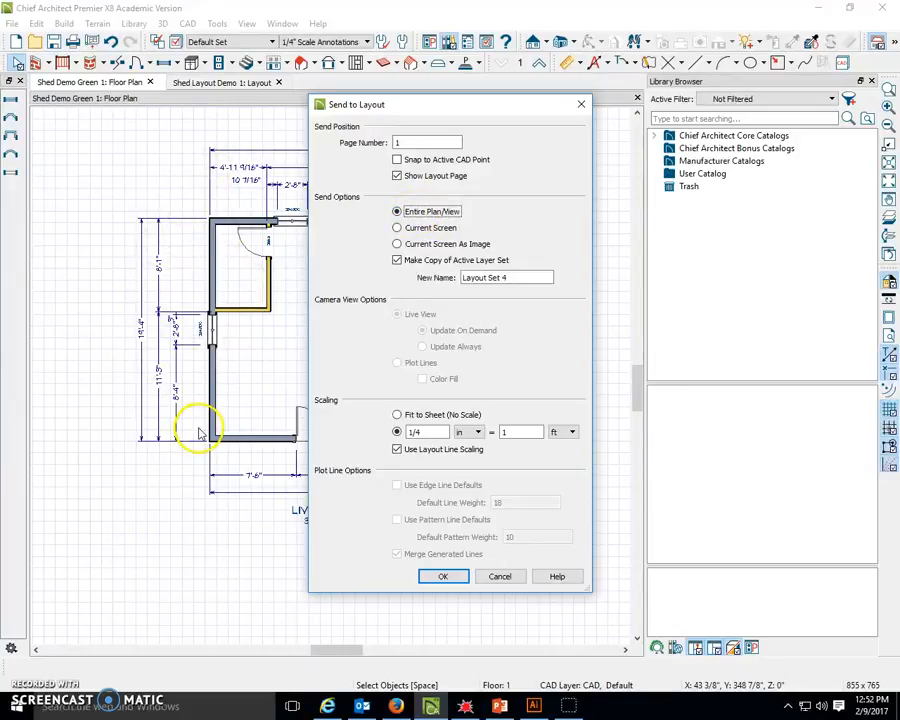
click(397, 229)
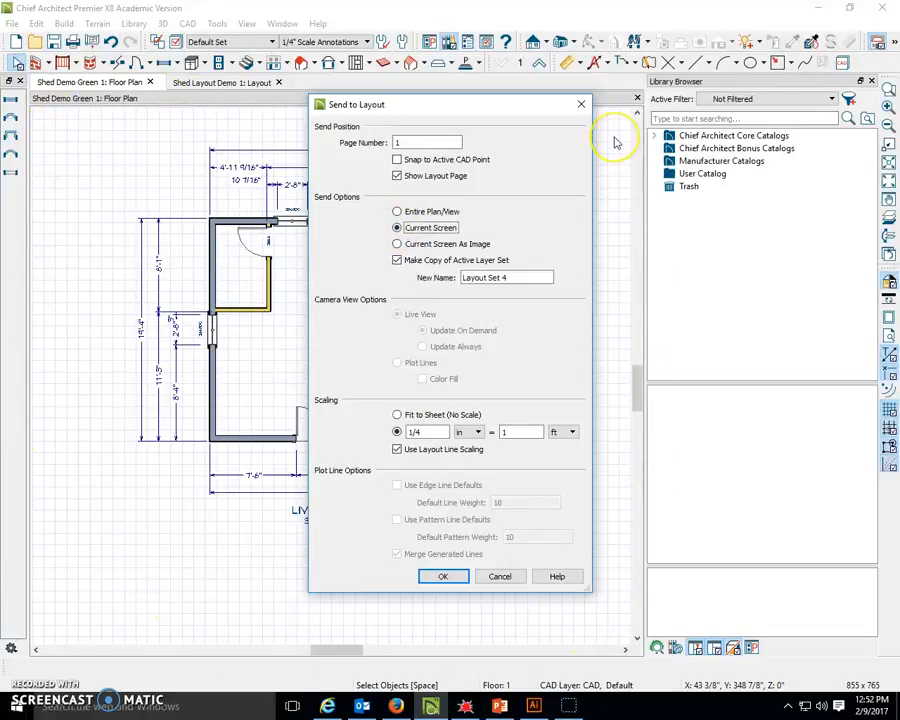
click(398, 245)
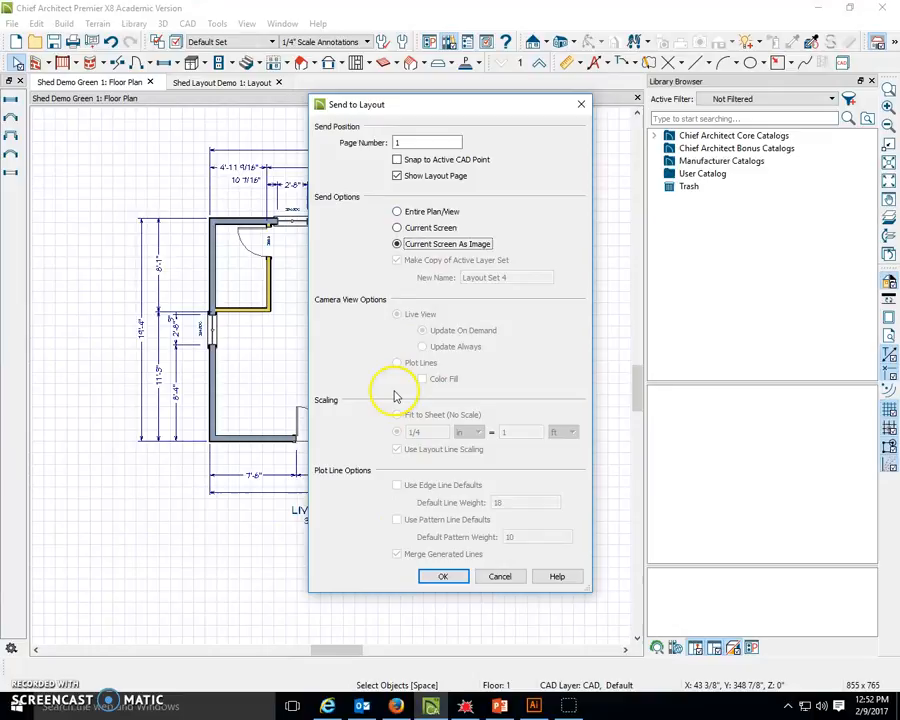
click(397, 212)
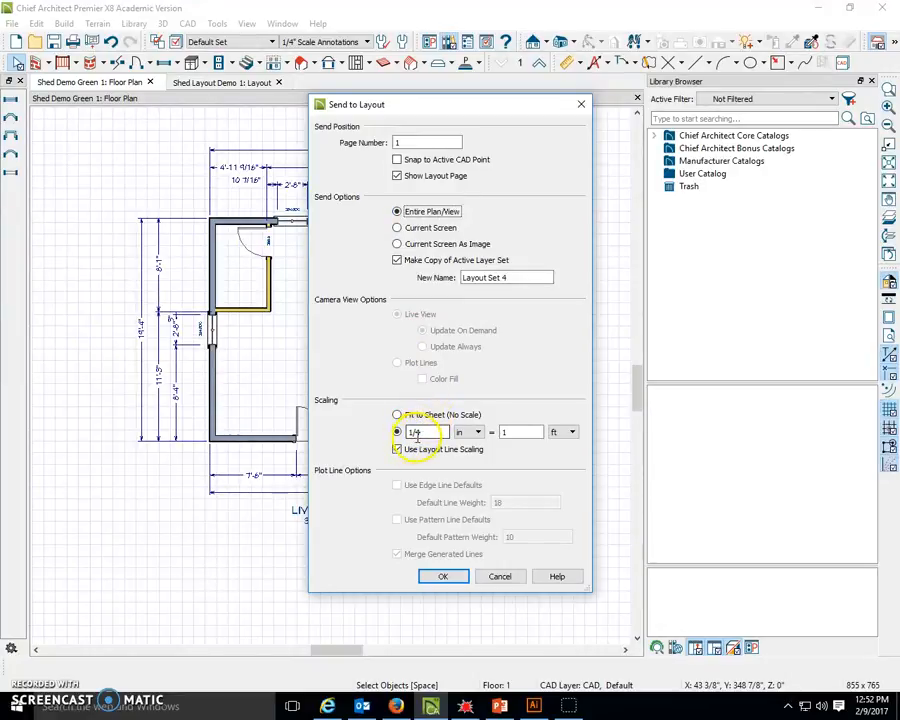
click(446, 577)
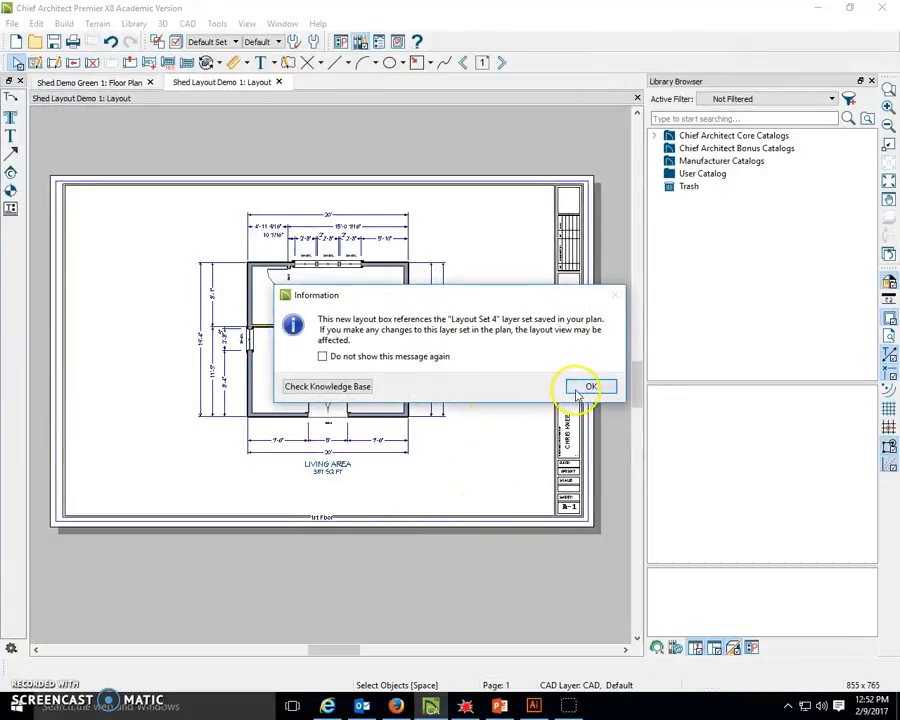
click(580, 390)
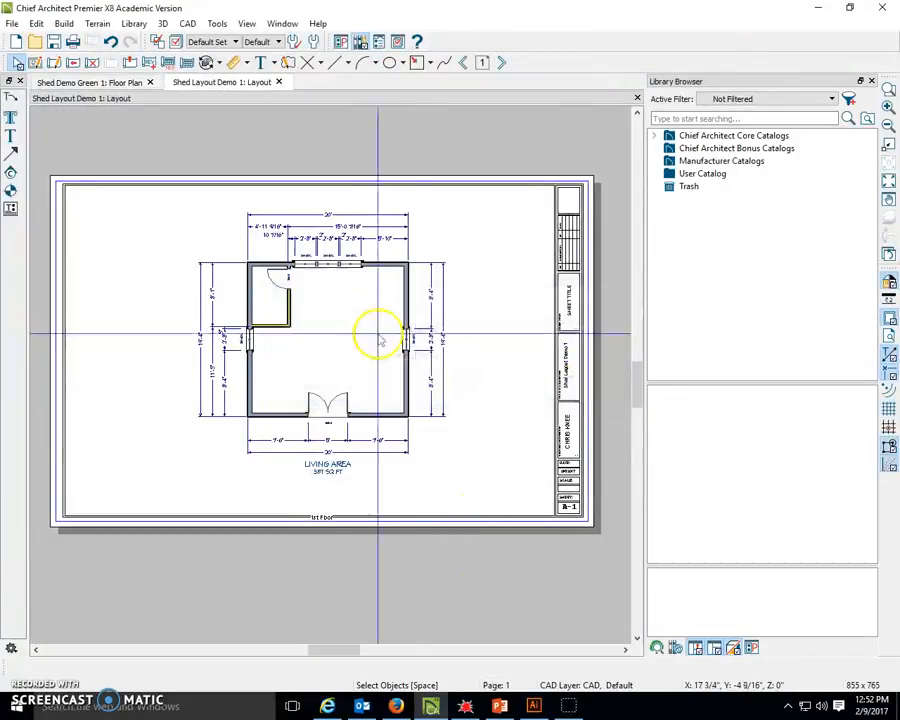
Step: Crop the floor plan's layout box to about 5" high so it frames only the plan's upper-right corner
click(323, 320)
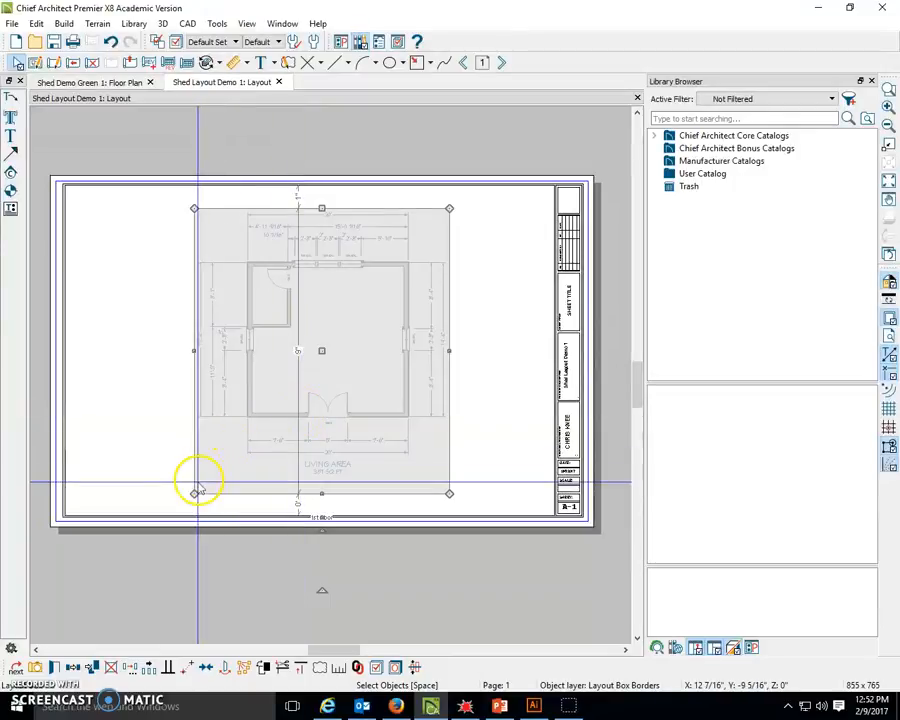
drag(197, 490, 307, 372)
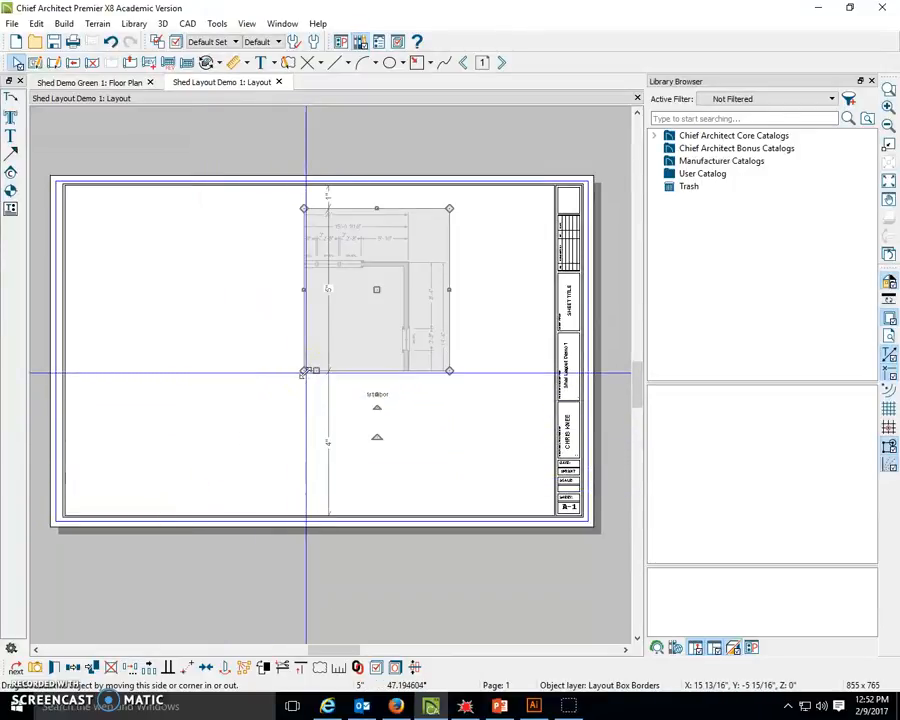
click(287, 447)
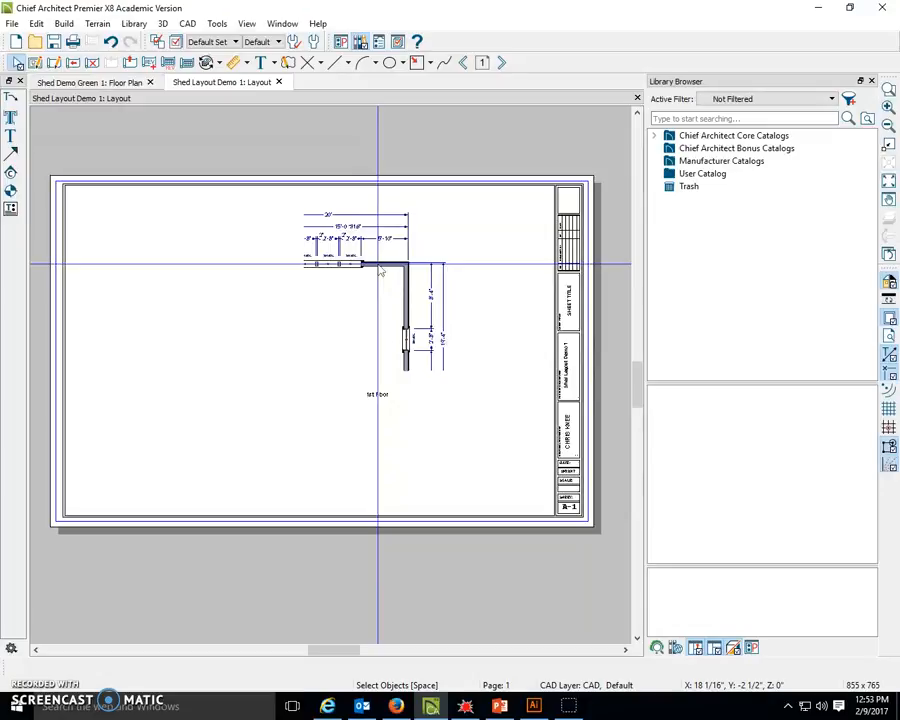
Step: Enlarge the layout box to about 9" wide around the whole dimensioned plan and move it against the sheet's left border
click(383, 292)
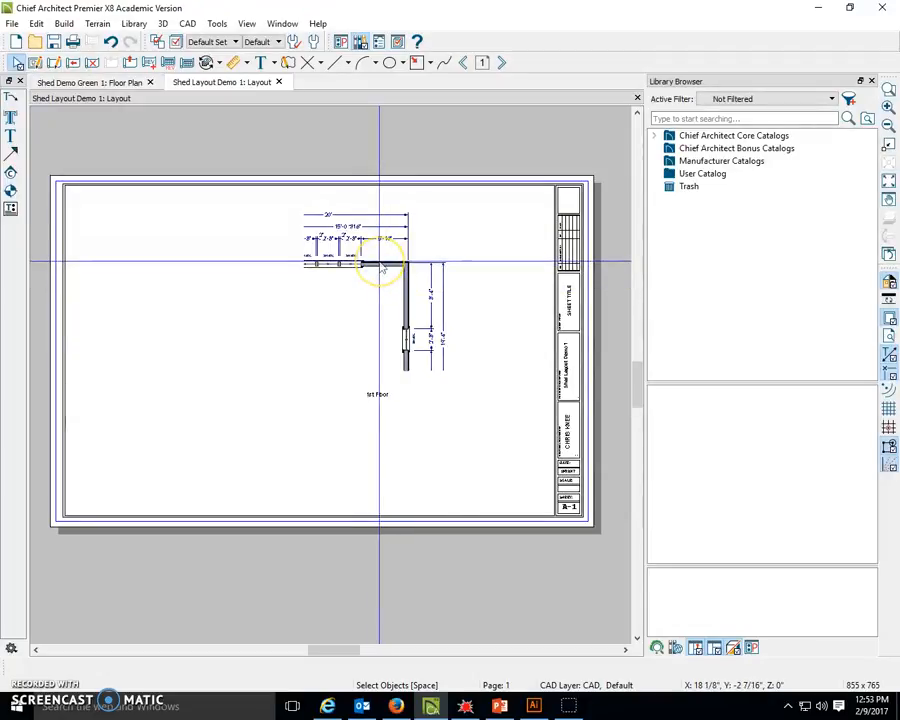
click(383, 262)
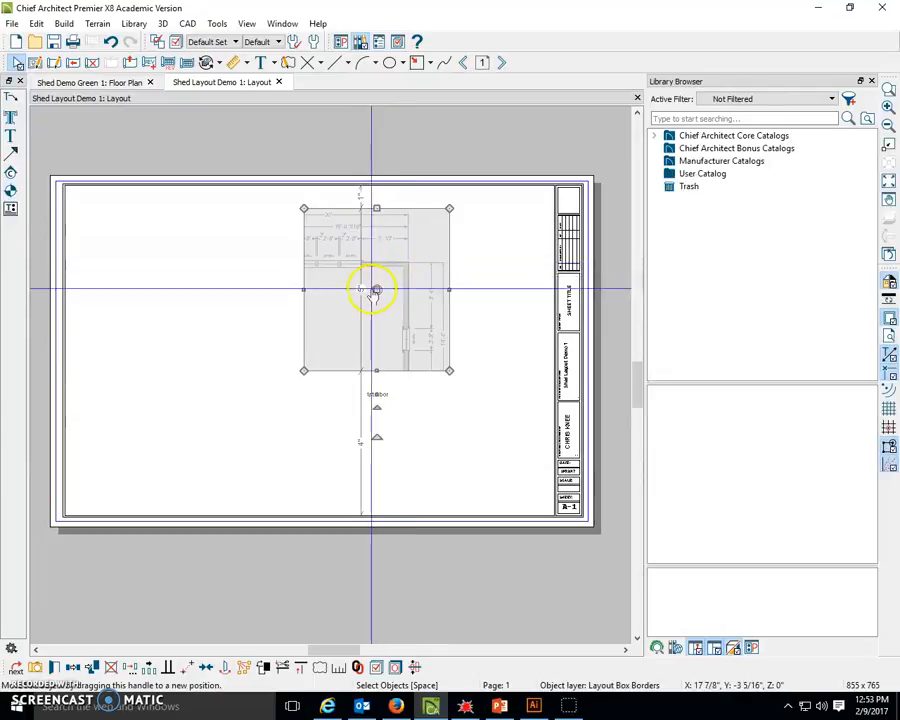
drag(302, 371, 217, 460)
click(207, 466)
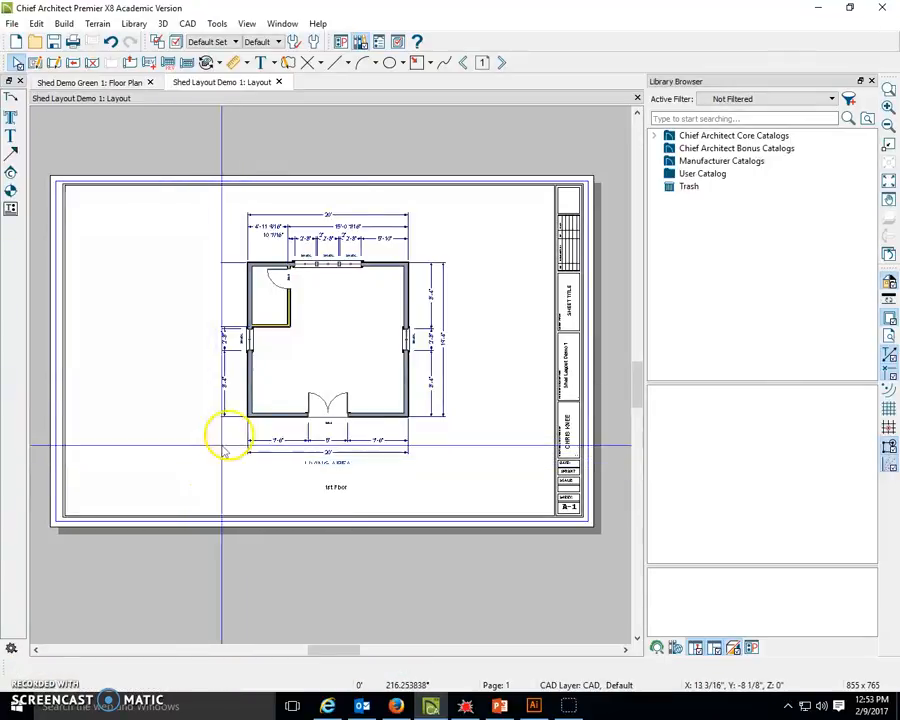
click(234, 429)
drag(217, 462, 184, 502)
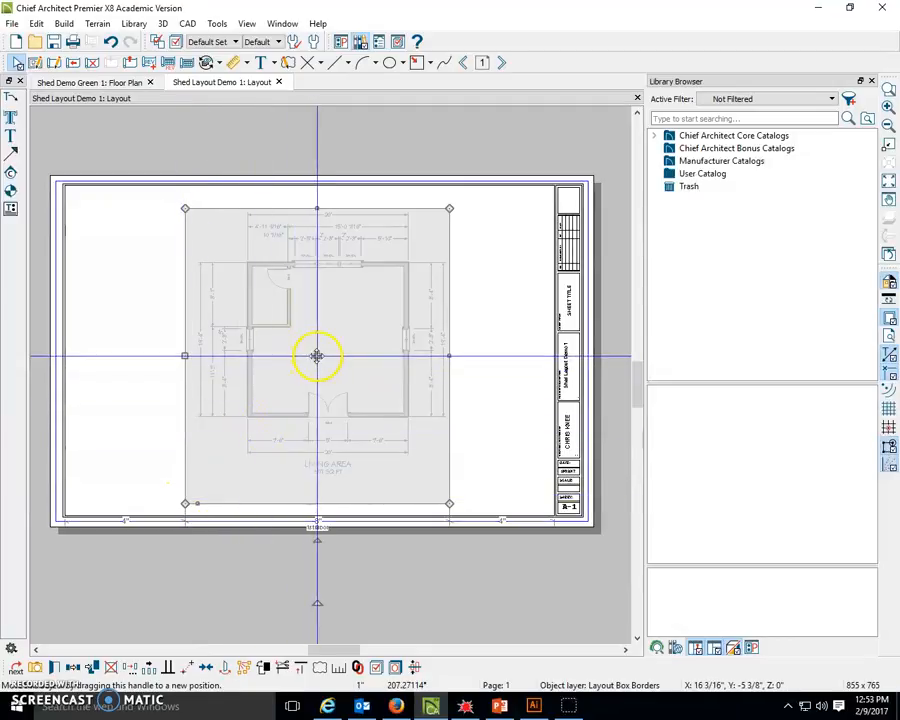
drag(317, 355, 195, 352)
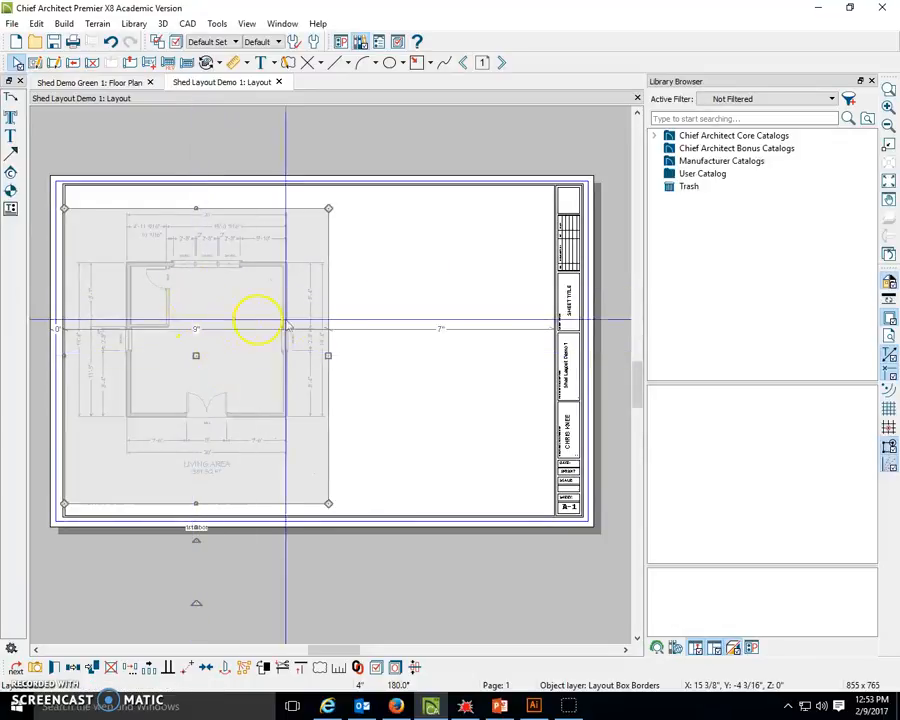
Step: Create a Perspective Floor Overview of the shed and orbit it to show the entry door wall, side window wall and tiled floor
click(390, 270)
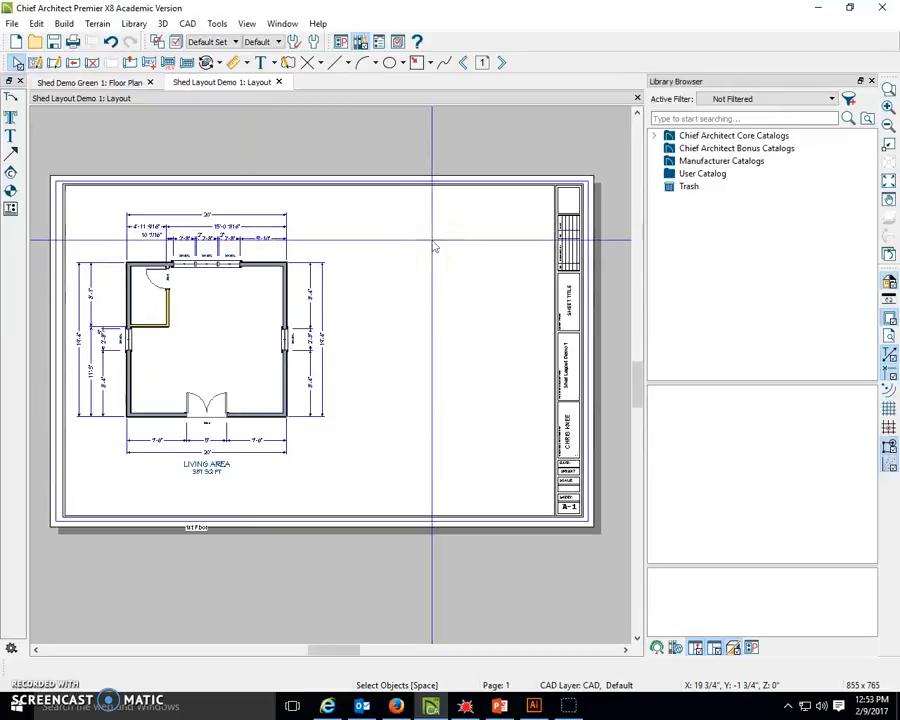
click(115, 83)
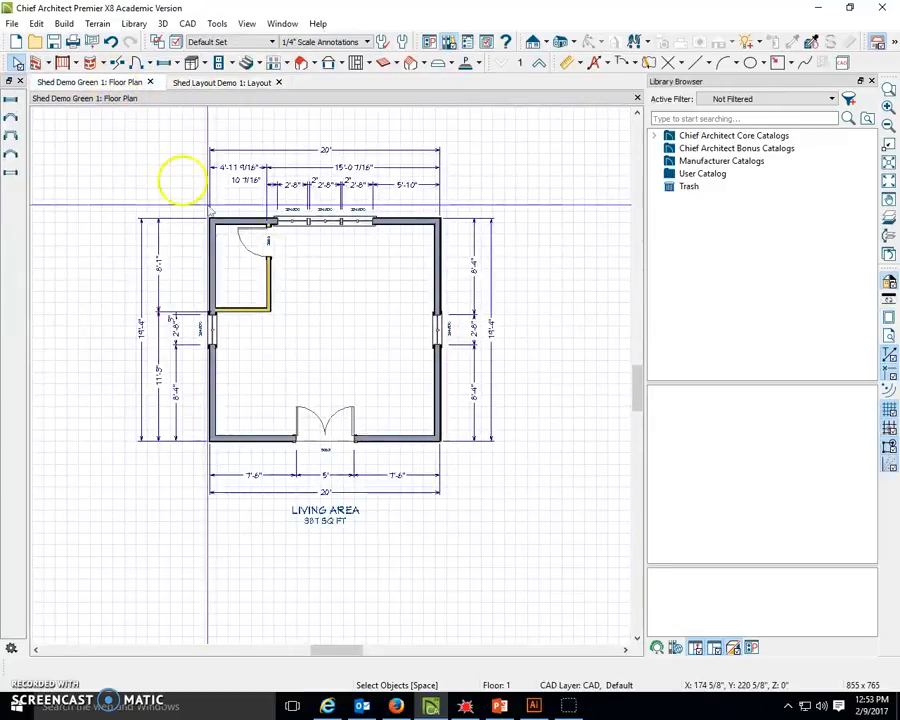
click(573, 42)
click(577, 114)
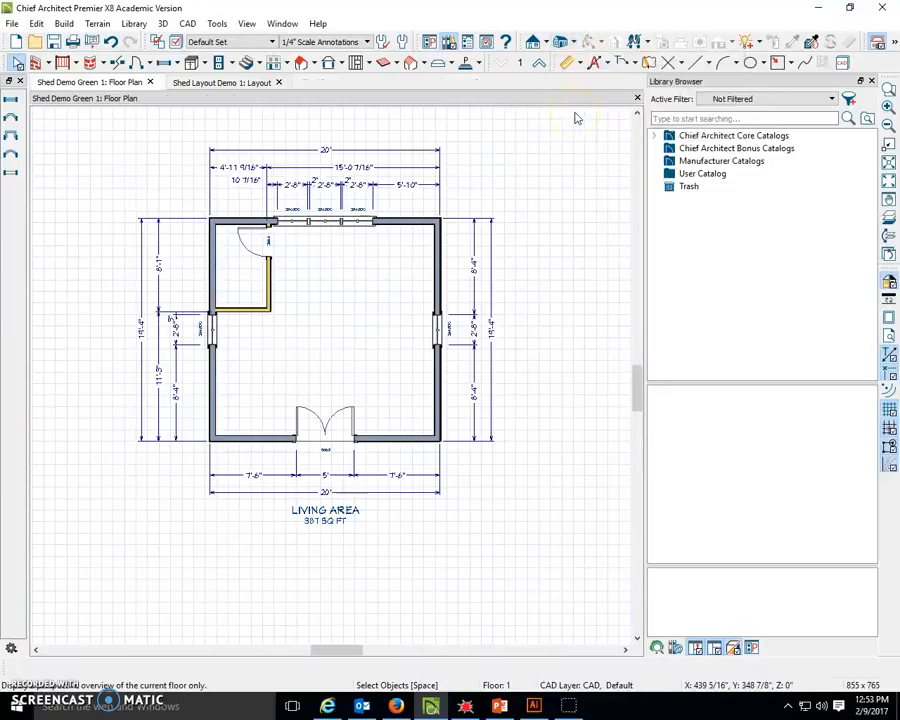
drag(402, 342, 369, 395)
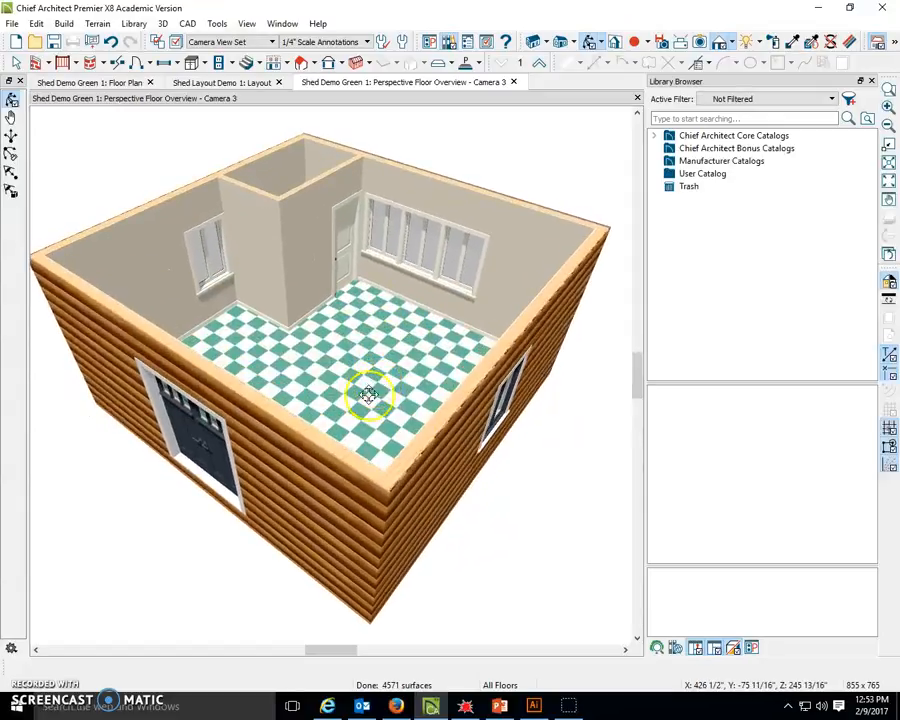
drag(347, 441, 585, 360)
drag(315, 305, 88, 329)
drag(352, 315, 348, 357)
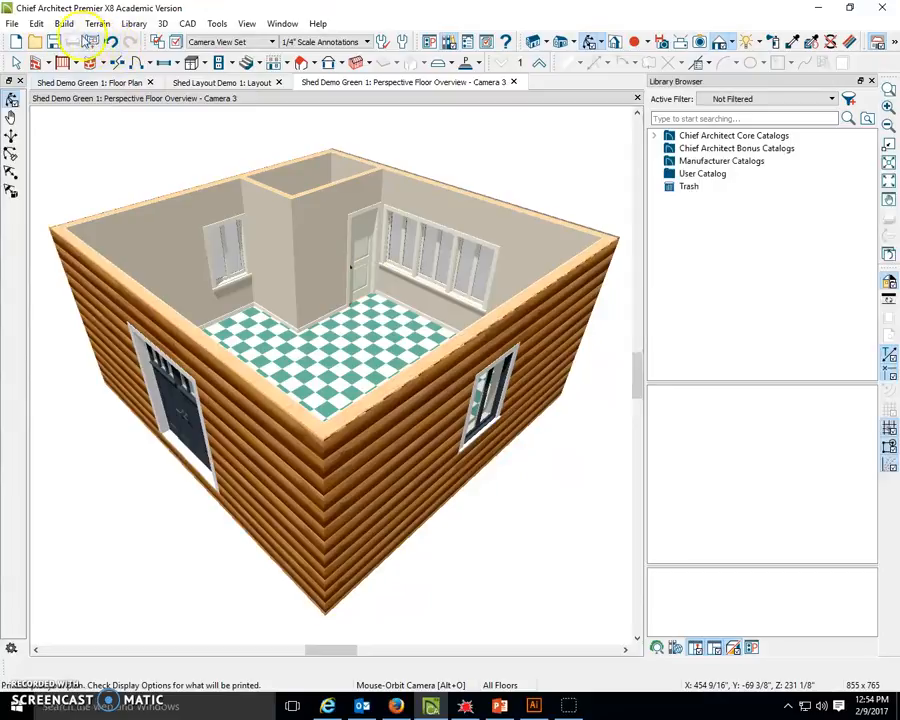
Step: Send the floor overview's current screen to layout page 1 as a live view updated on demand, and move its box beside the floor plan
click(92, 44)
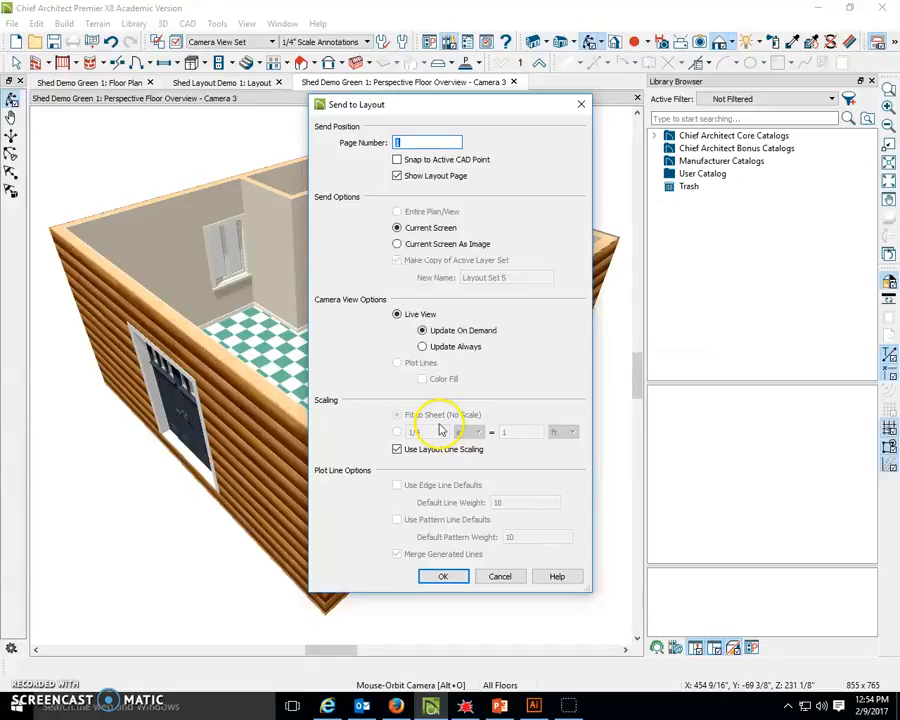
click(443, 577)
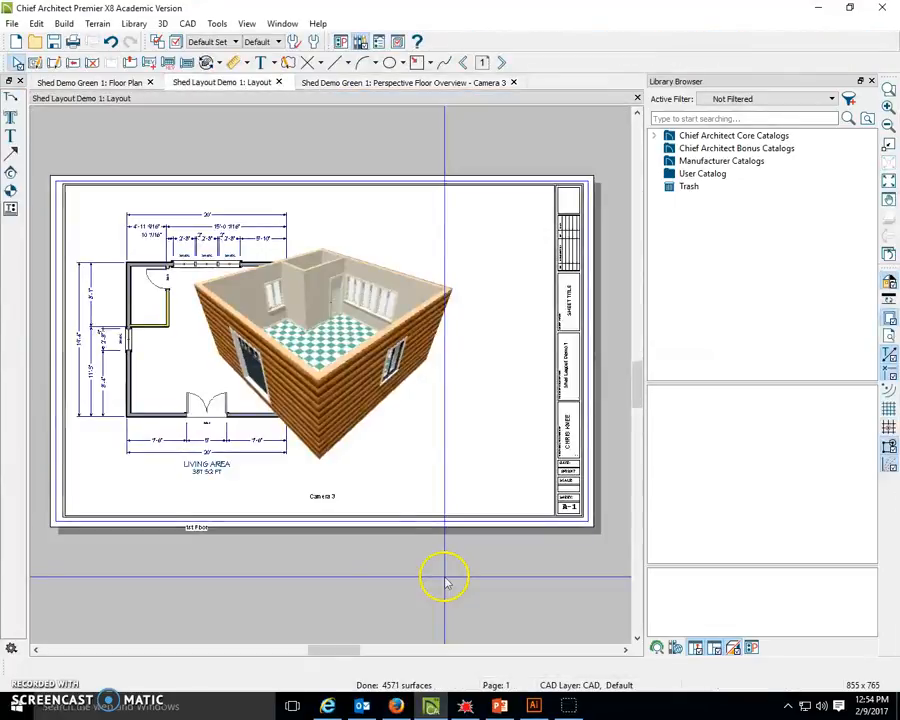
click(369, 392)
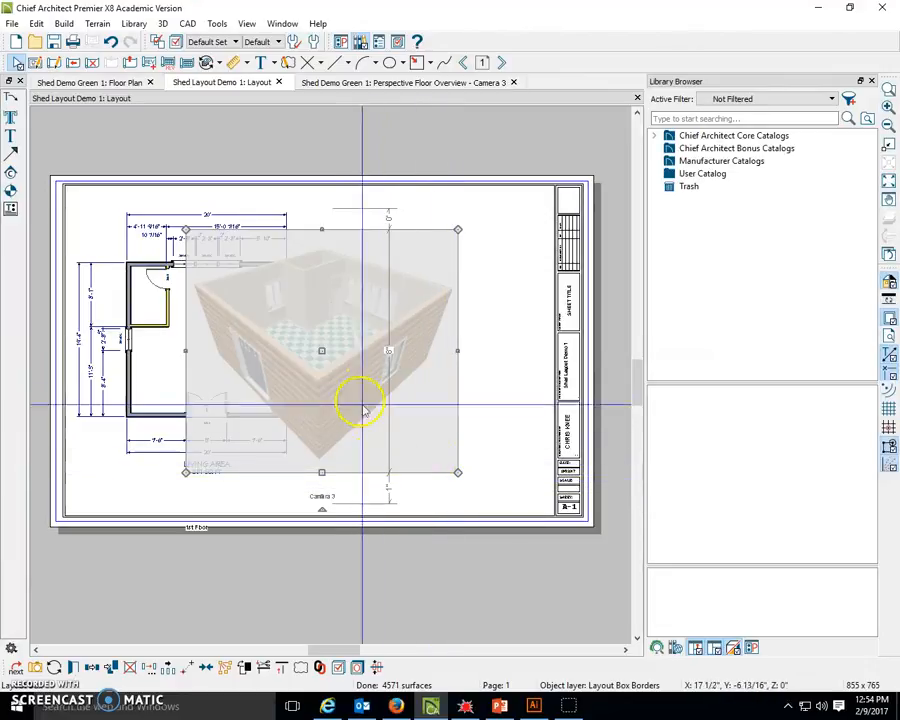
drag(321, 352, 421, 351)
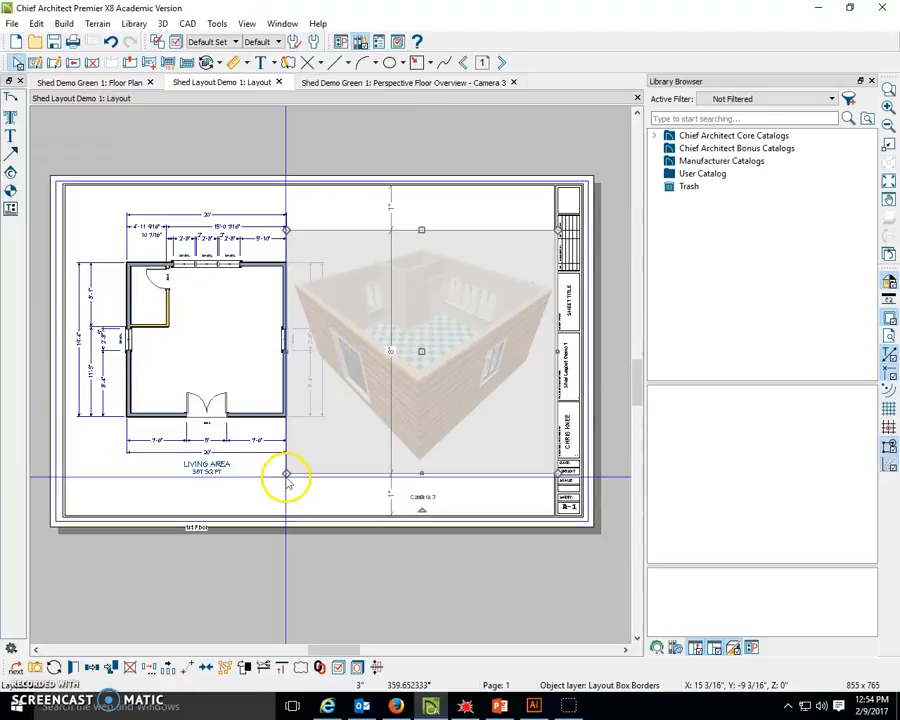
Step: Shrink the floor overview, place it in the sheet's upper-right area, and bring its Camera 3 label up close beneath it
drag(286, 473, 383, 376)
drag(470, 307, 460, 271)
click(433, 424)
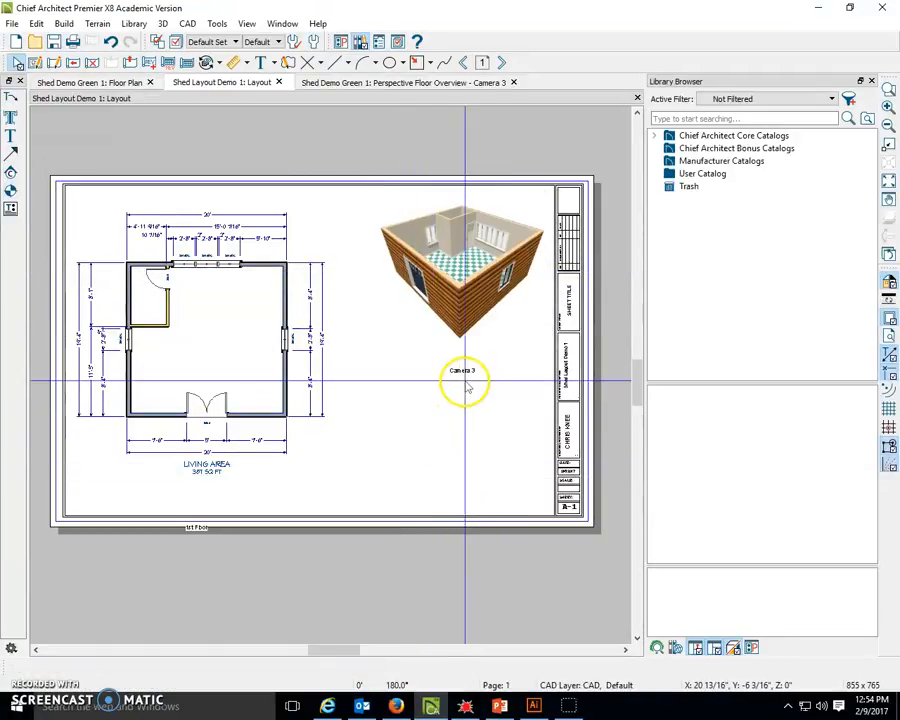
drag(465, 375, 462, 352)
click(415, 411)
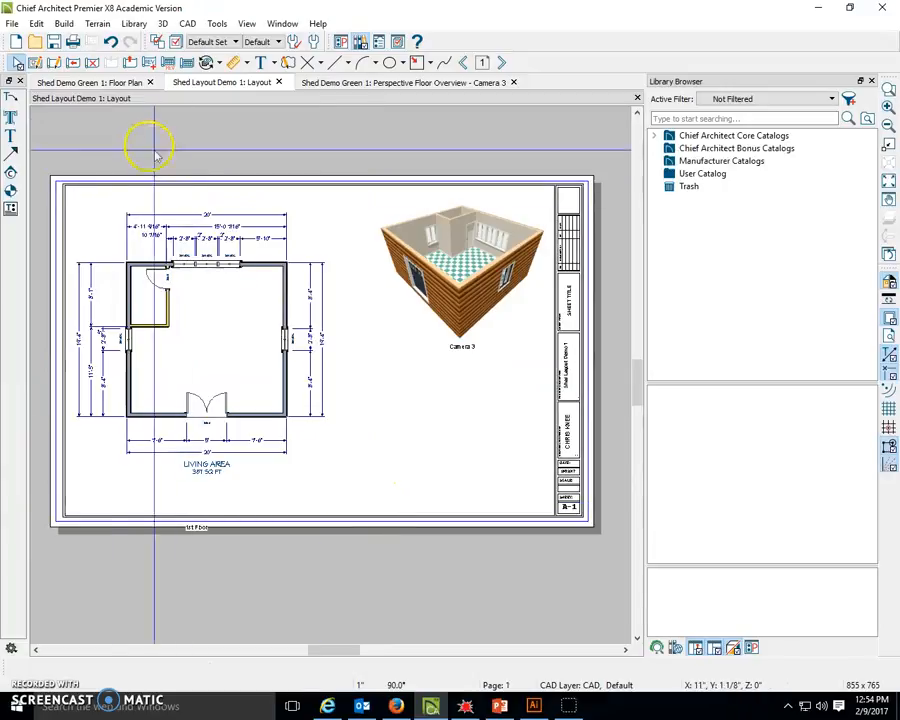
Step: Create a Perspective Full Overview of the shed from the floor plan and orbit it to frame the roof, entry door and side window
click(113, 83)
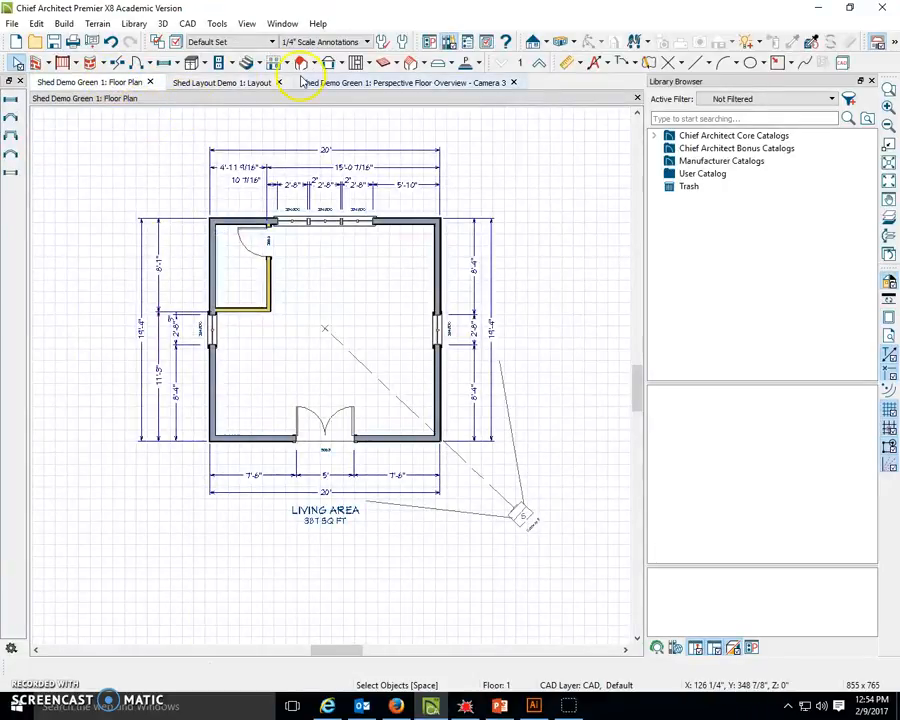
click(577, 44)
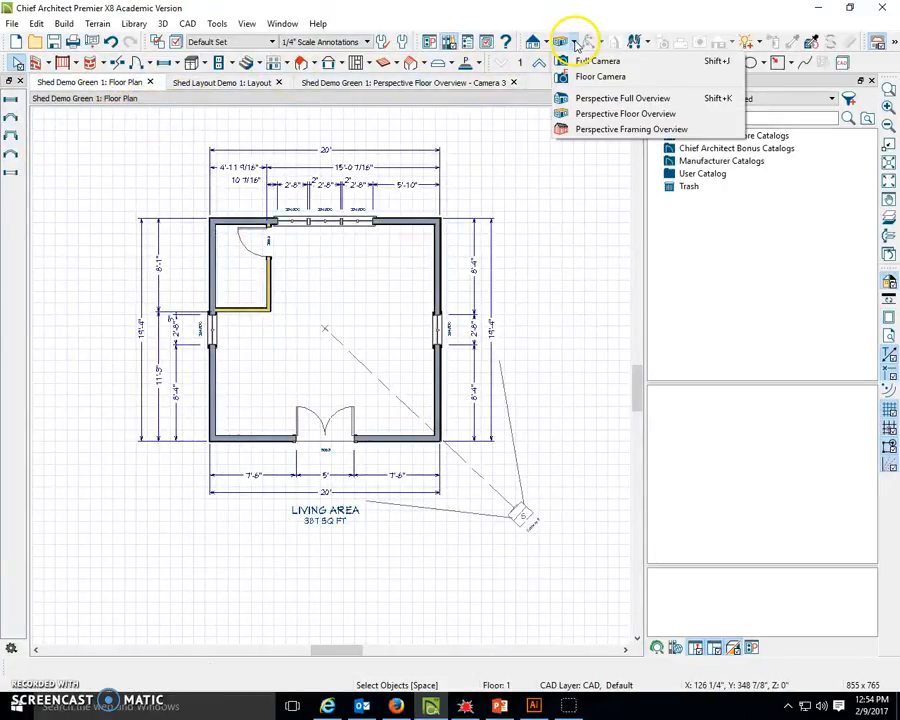
click(566, 95)
drag(346, 293, 323, 305)
scroll(323, 308, up, 3)
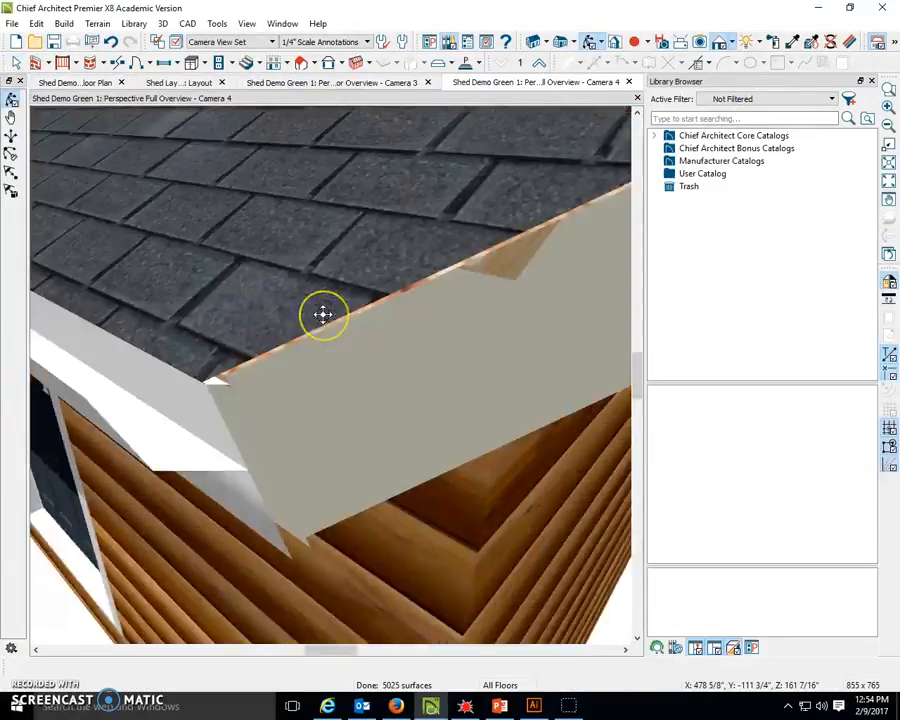
scroll(323, 314, down, 5)
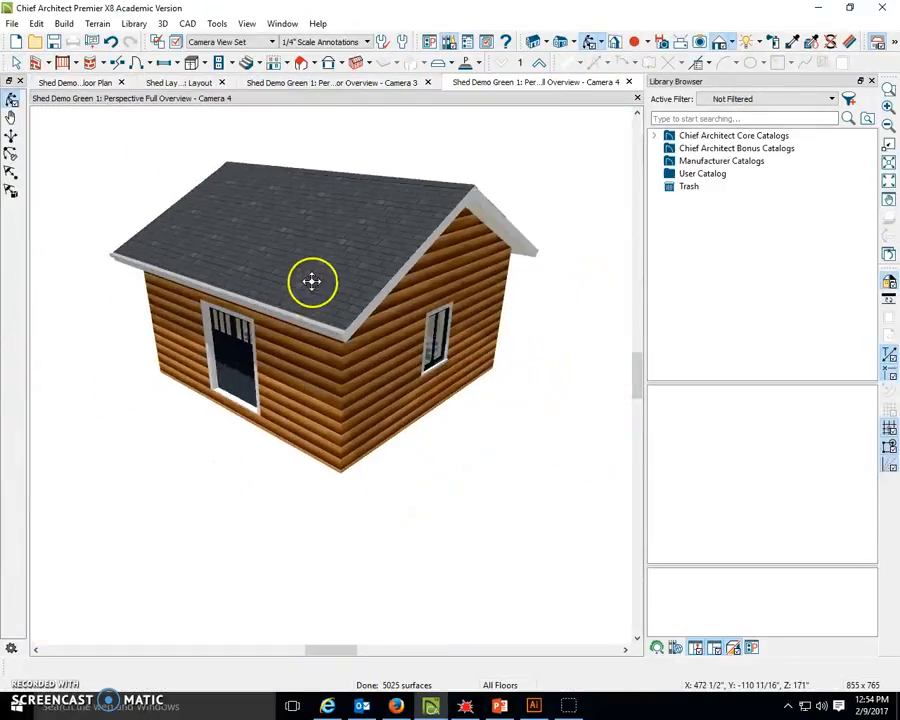
scroll(312, 281, up, 1)
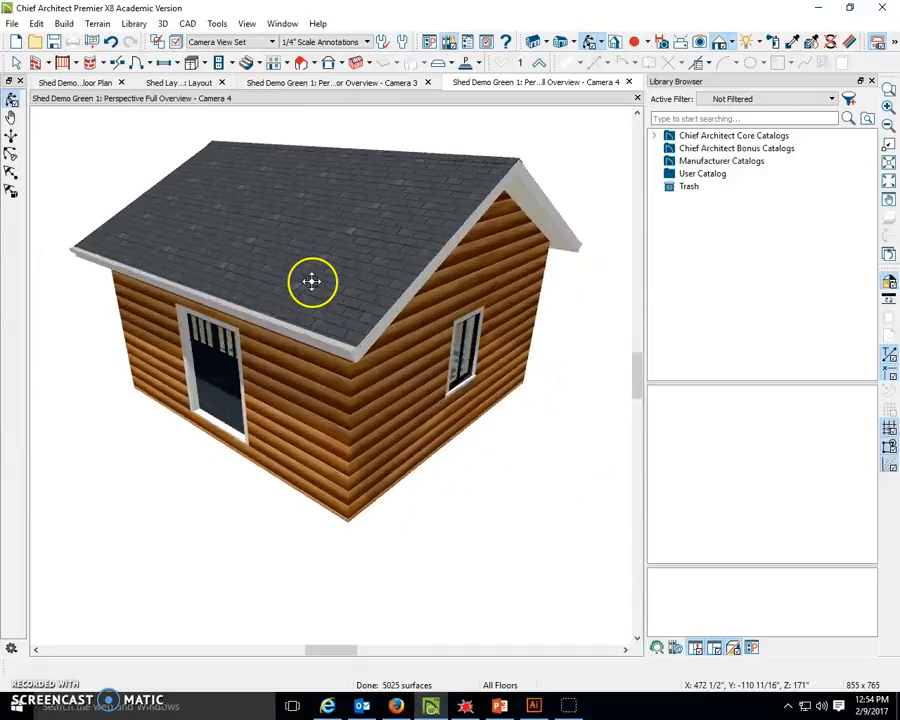
drag(293, 290, 304, 282)
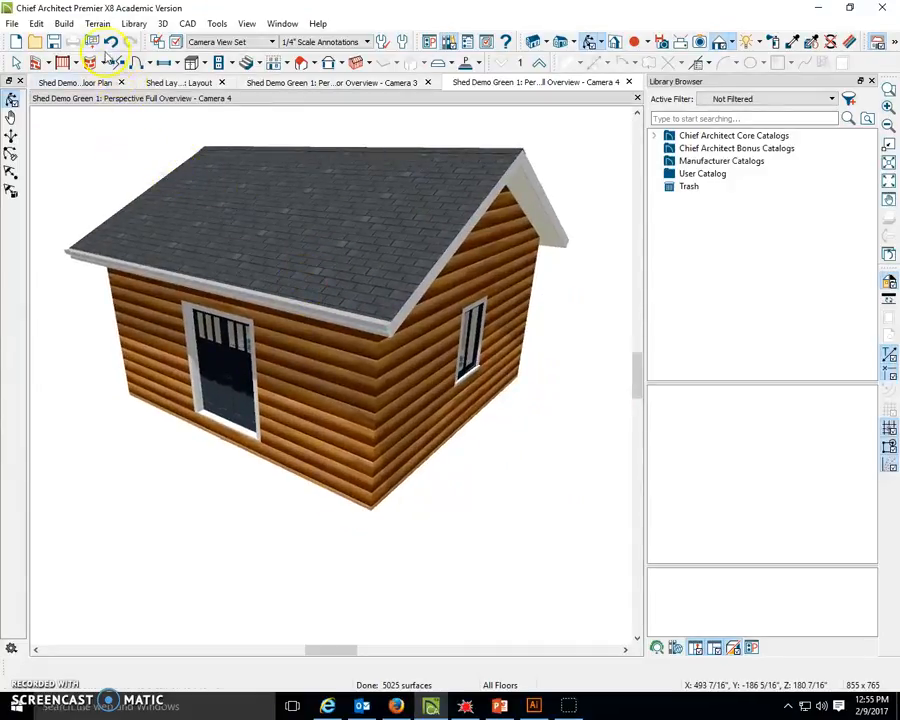
Step: Send the full overview's current screen to layout page 1 as a live view updated on demand, and move its box beside the floor plan
click(93, 42)
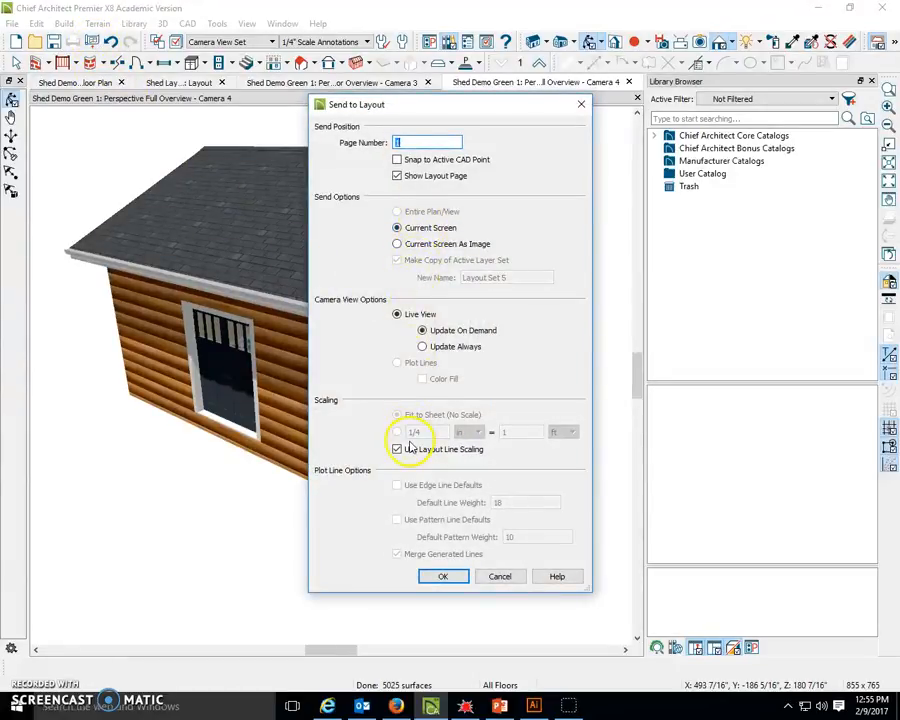
click(443, 577)
click(335, 330)
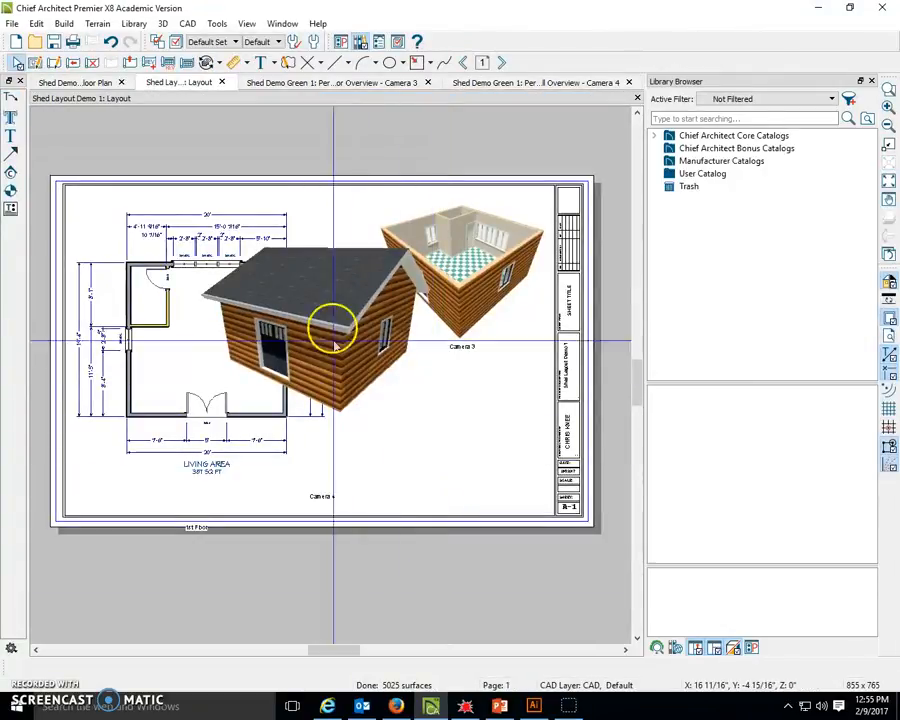
drag(337, 335, 420, 388)
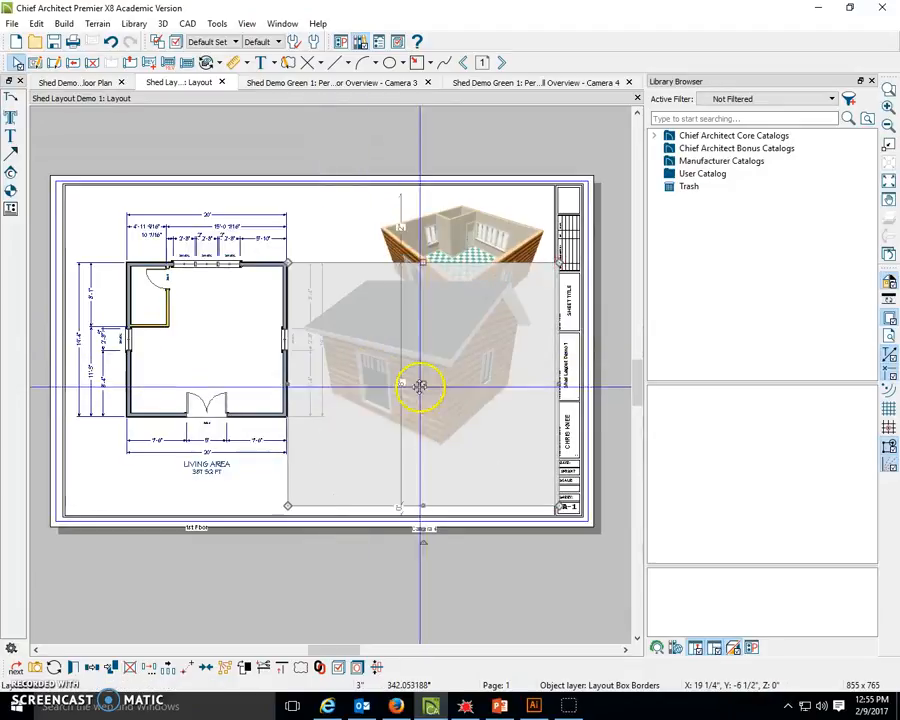
Step: Shrink the full overview's box to about 5" high and position it below the floor overview, with its Camera 4 label close beneath the shed
drag(289, 508, 358, 446)
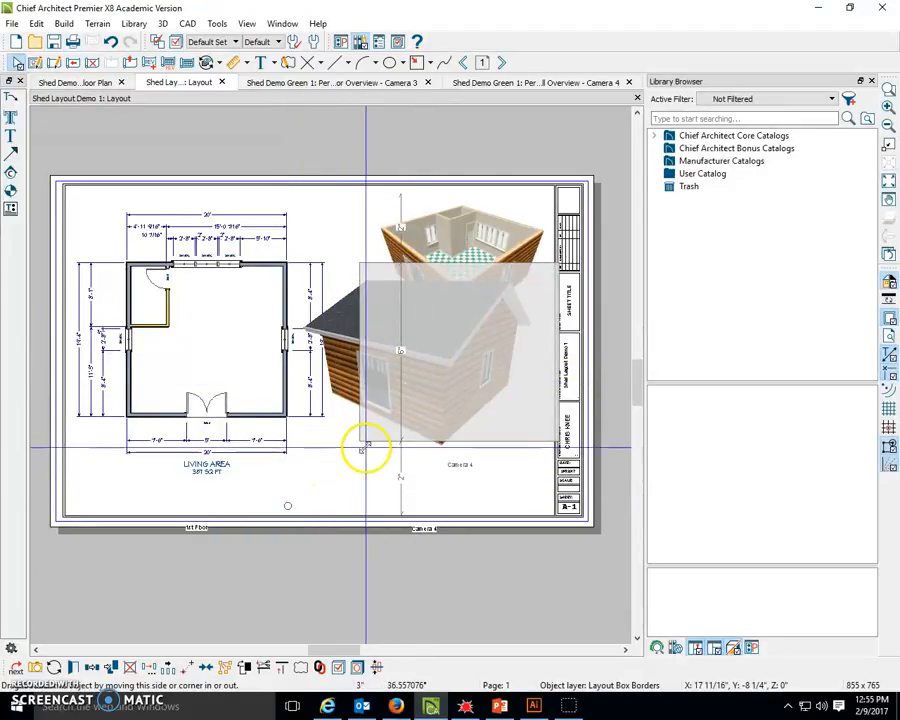
drag(457, 352, 436, 490)
drag(358, 500, 462, 424)
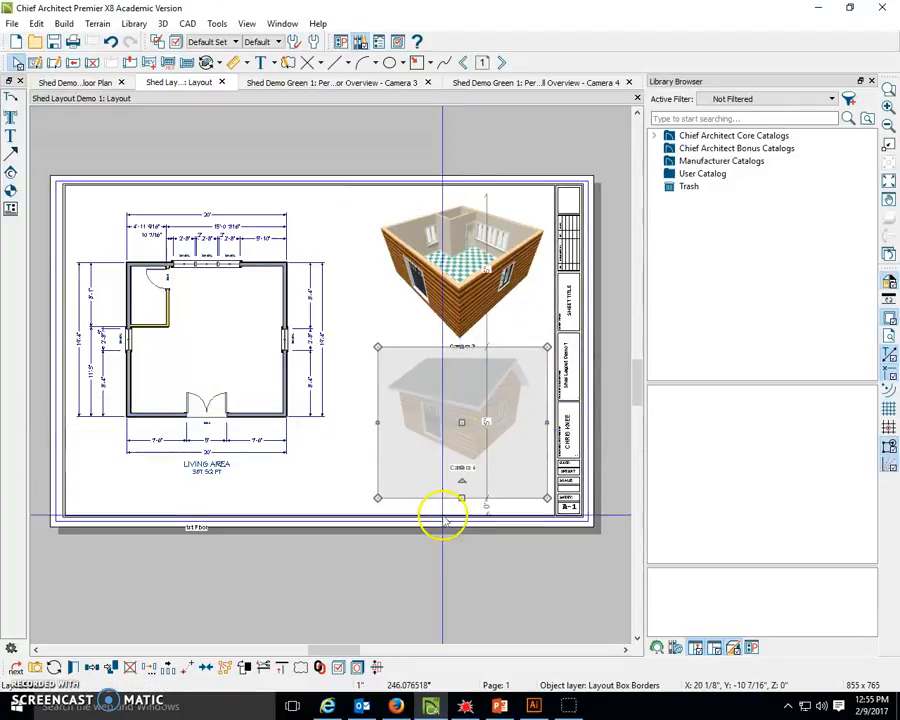
click(440, 578)
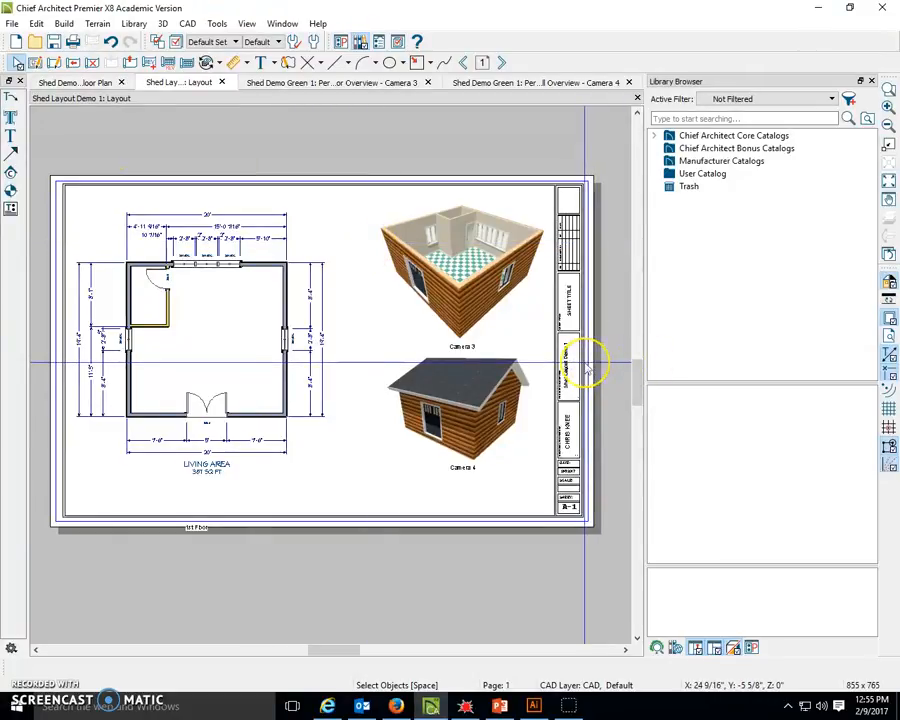
Step: Fit the layout sheet in view, open its print settings and select 11x17 paper
scroll(583, 362, up, 3)
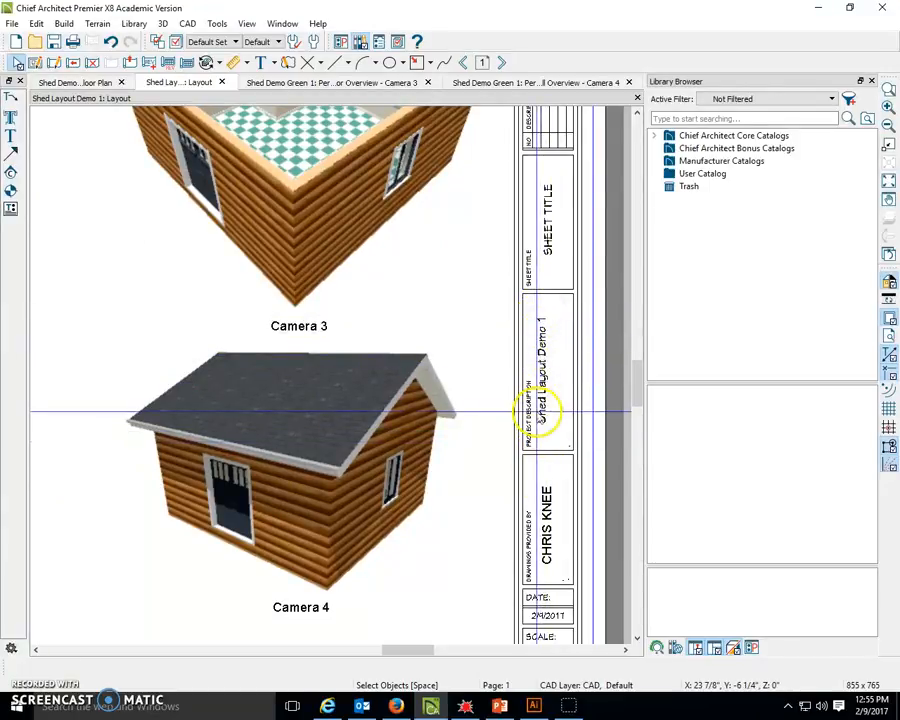
scroll(540, 537, down, 4)
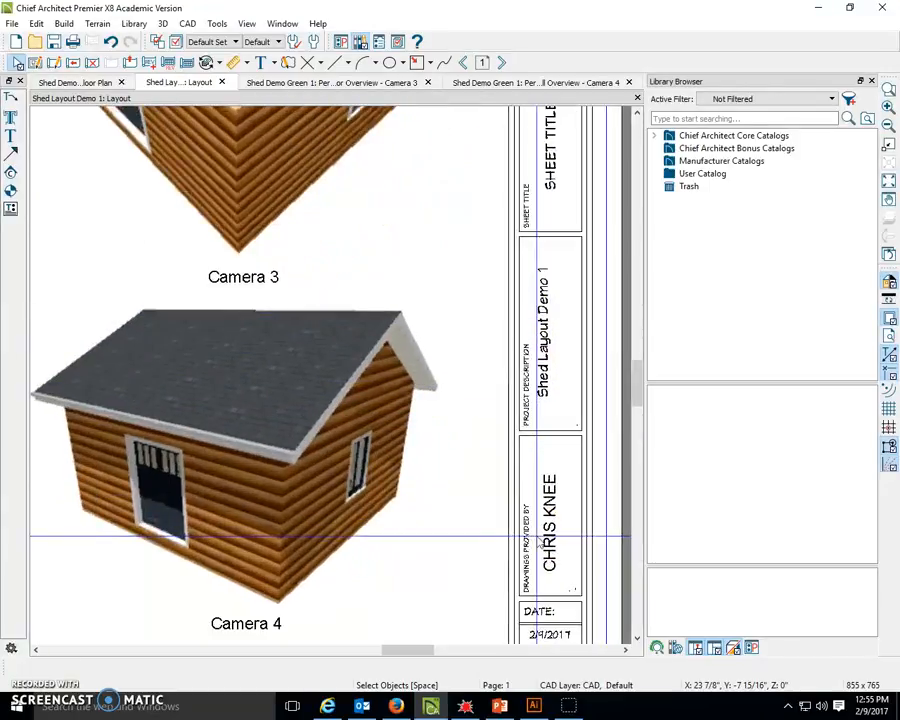
scroll(500, 540, down, 1)
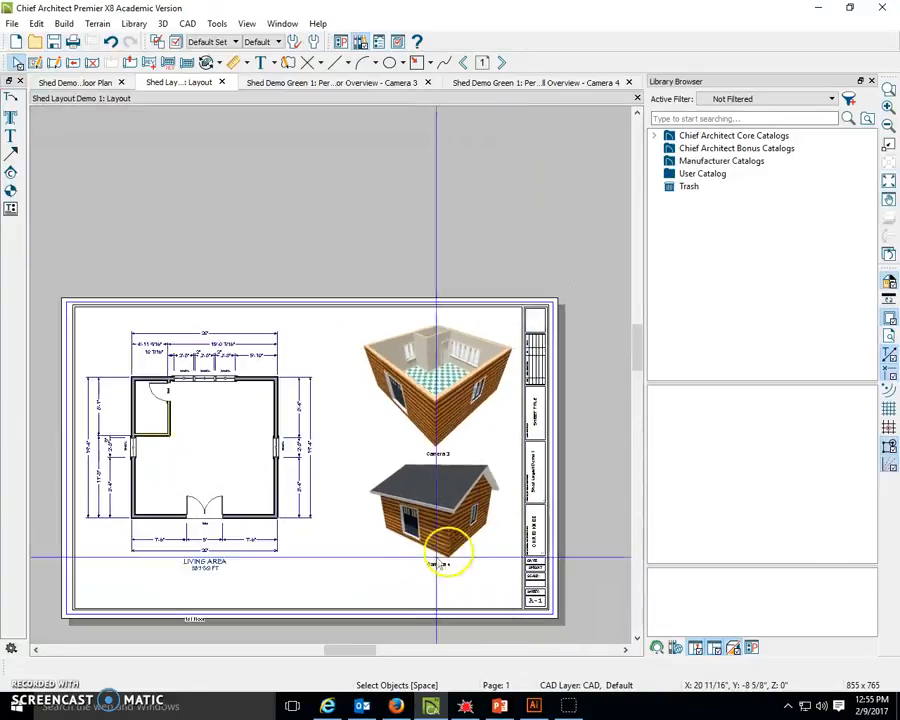
scroll(175, 597, up, 1)
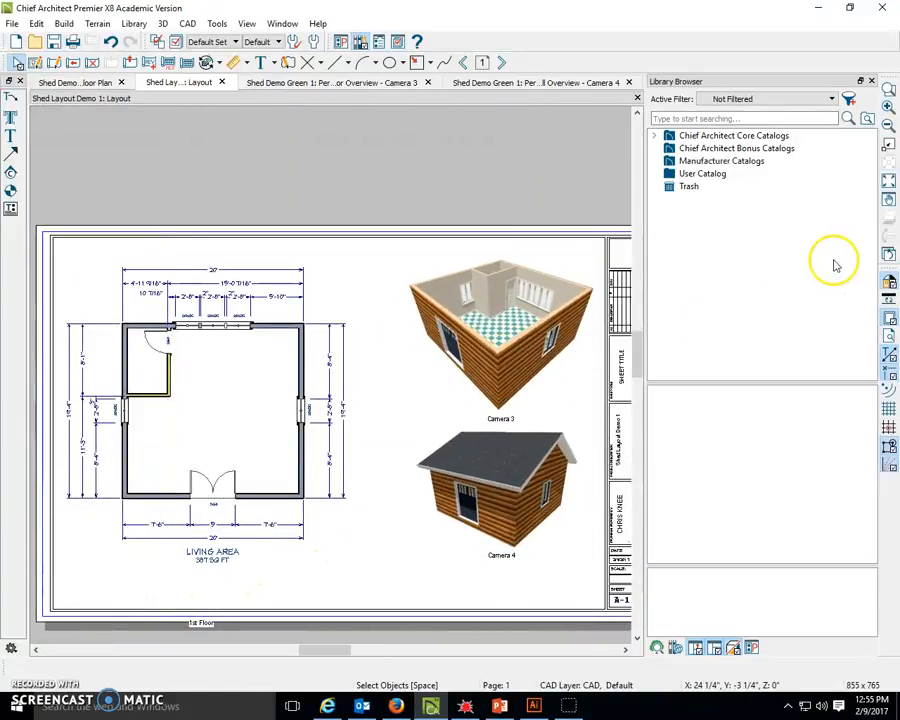
click(887, 243)
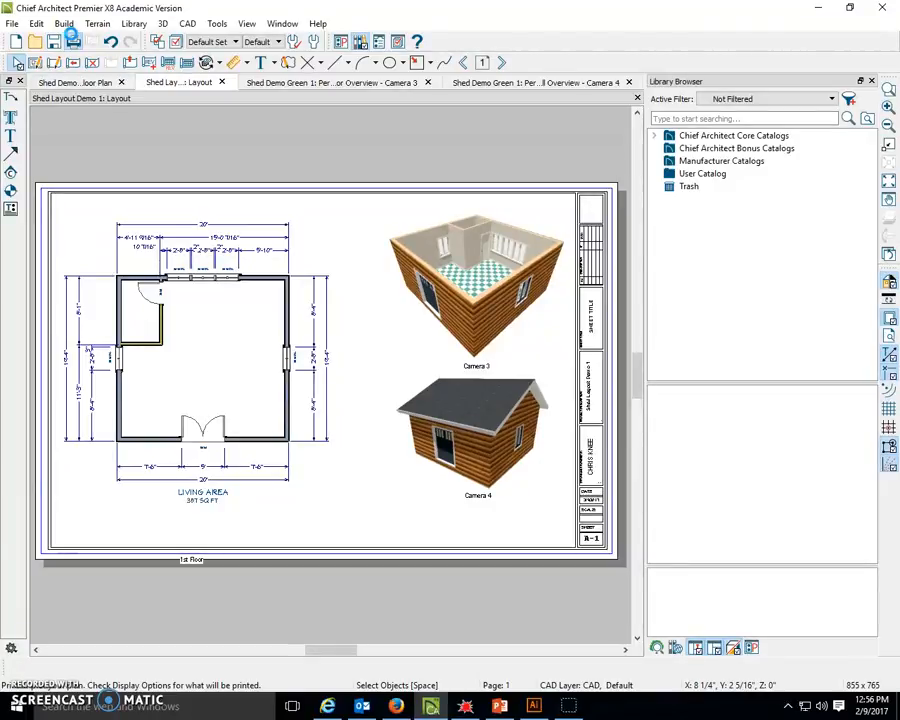
click(73, 40)
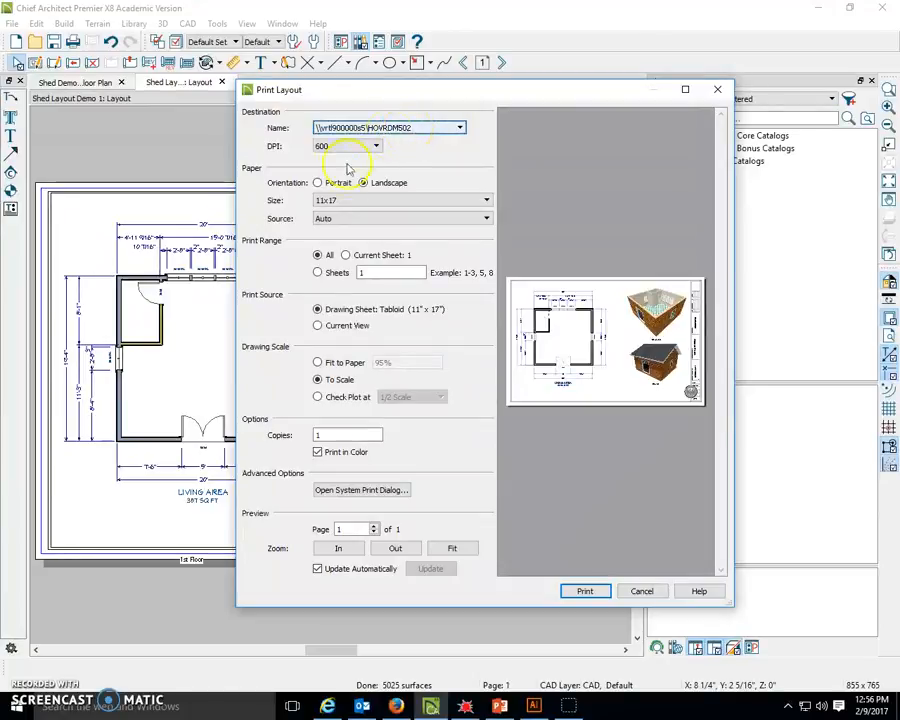
click(339, 204)
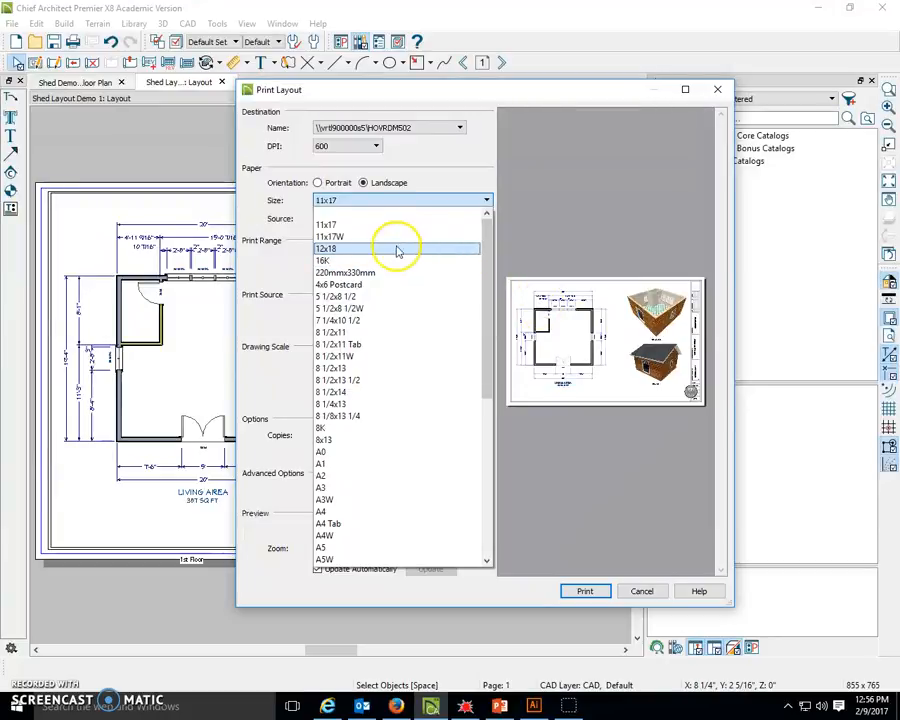
click(344, 225)
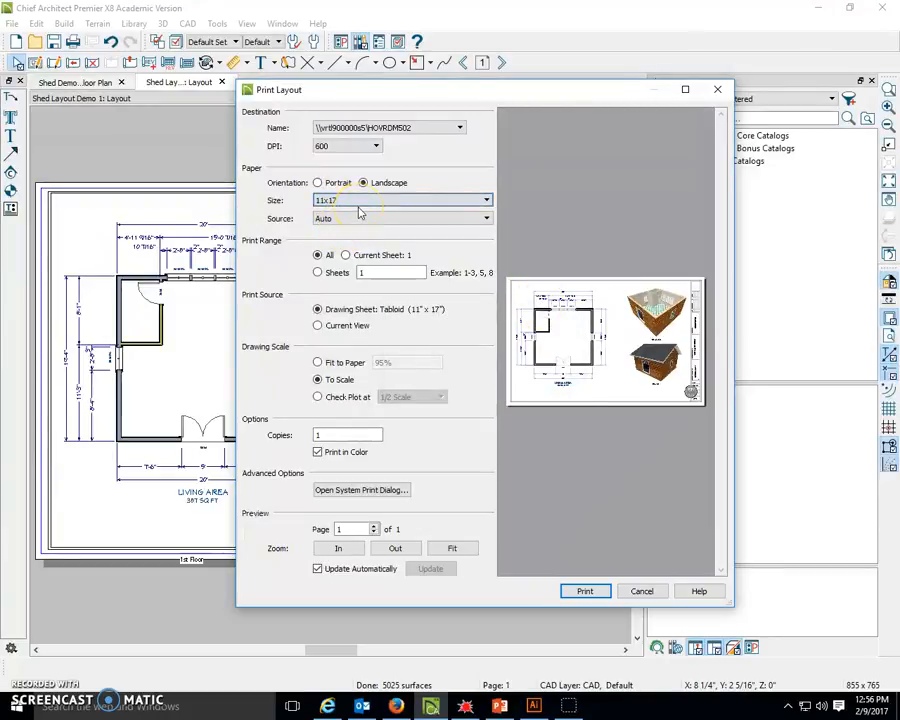
Step: Limit the print range to the current sheet, keep color printing enabled, and print one copy to scale
click(320, 255)
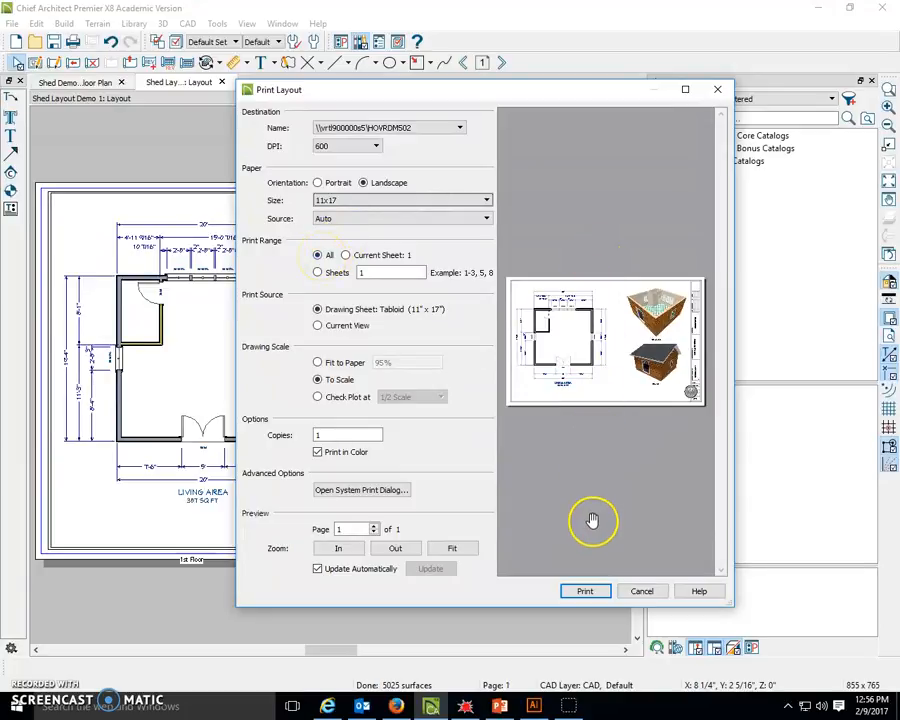
click(345, 256)
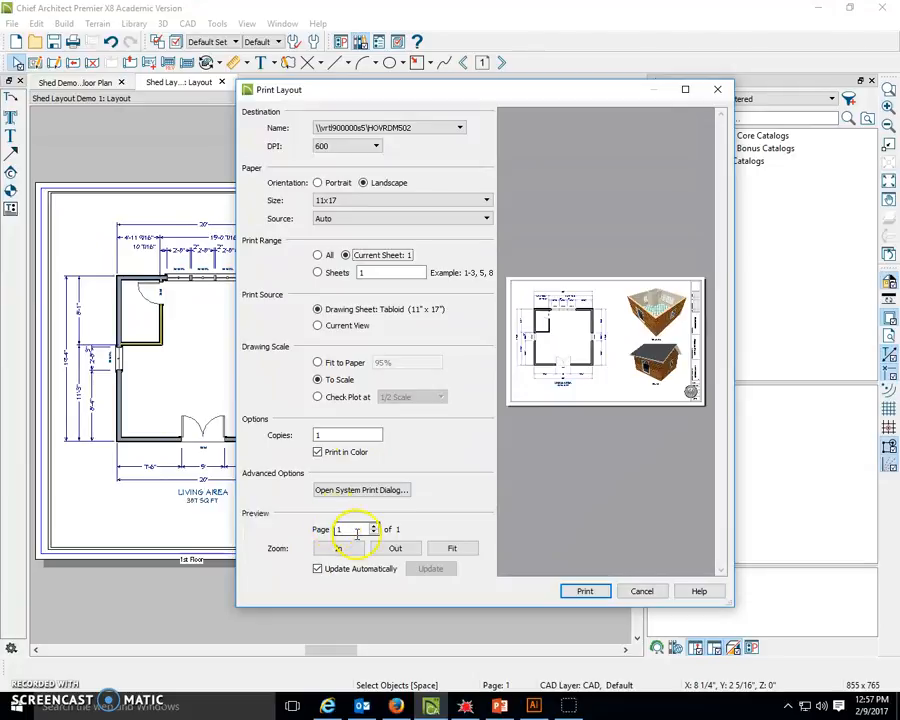
click(318, 453)
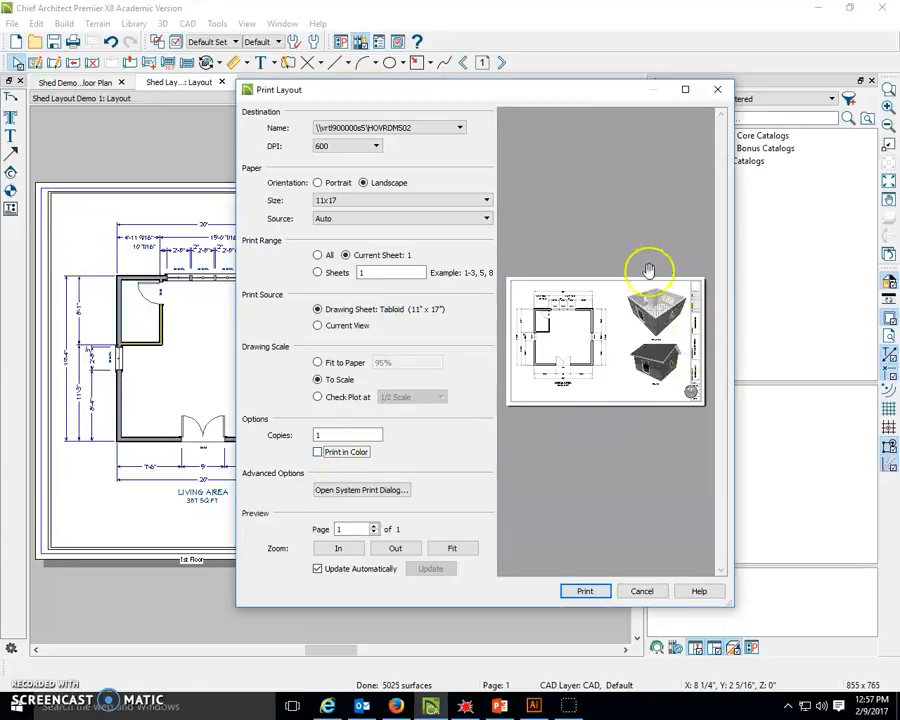
click(318, 453)
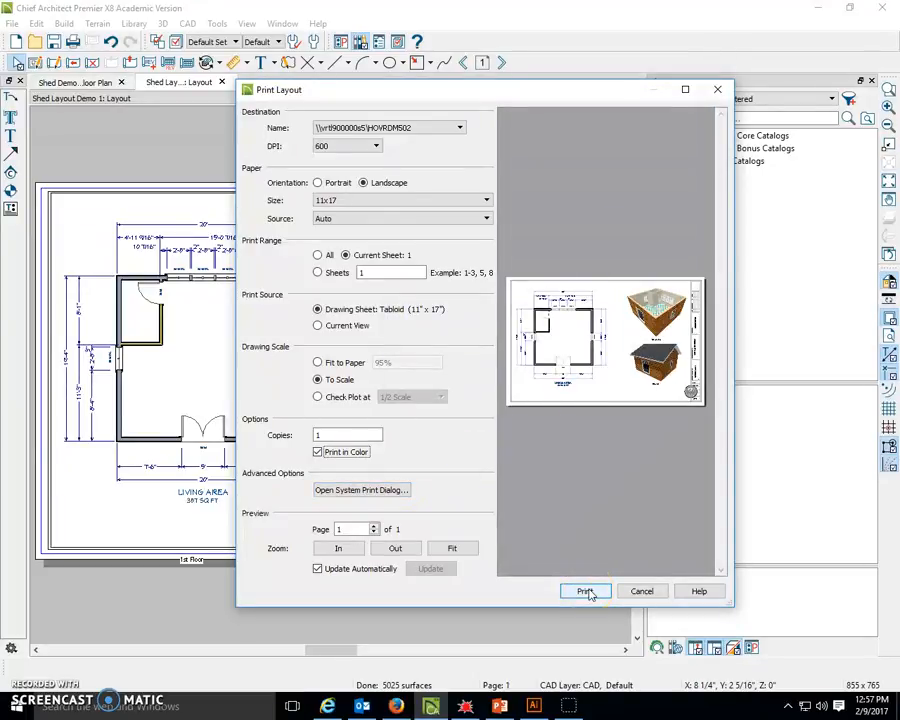
click(585, 592)
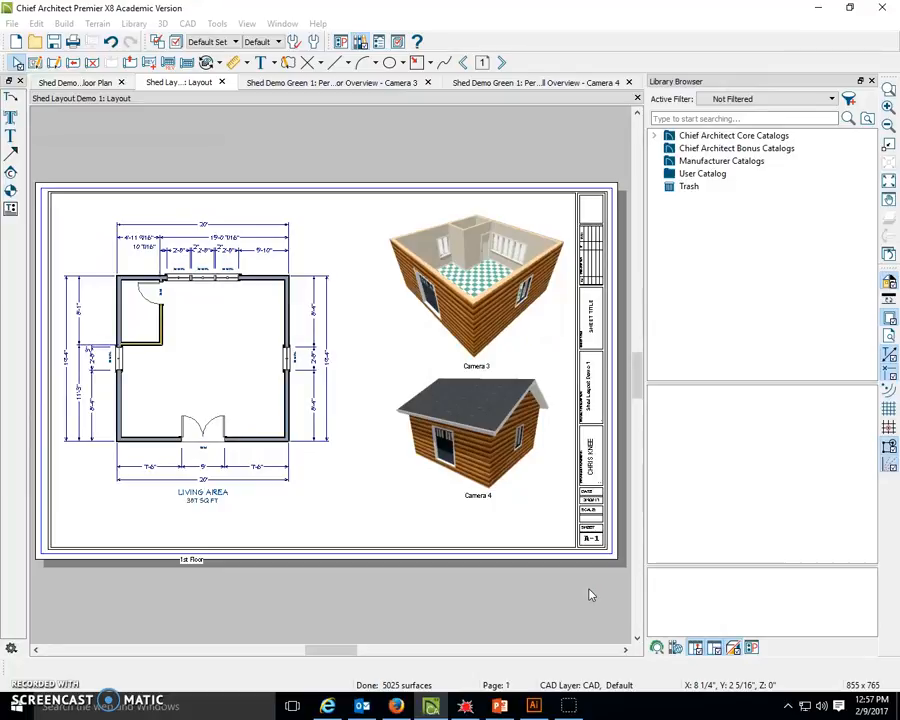